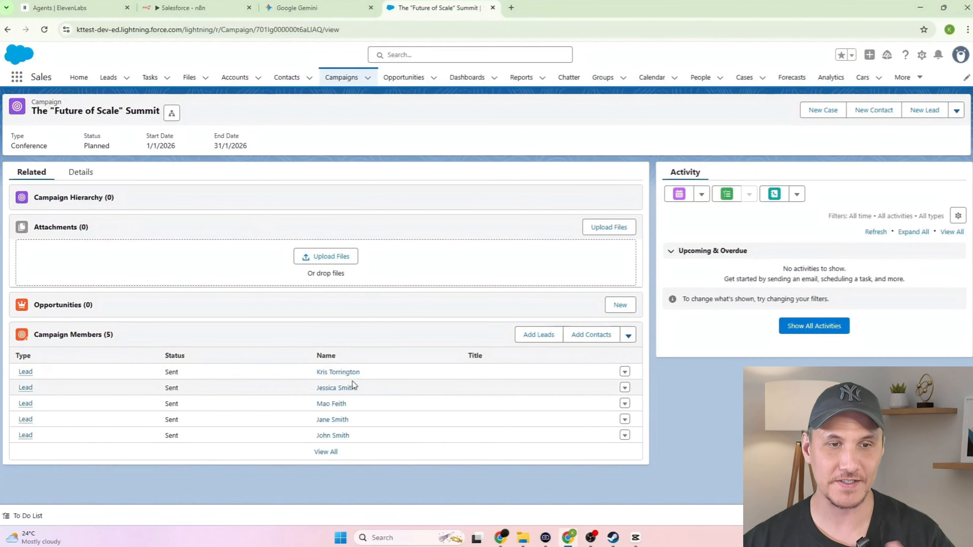
- Open the Nebula Digital lead record and its Discovery Call note in Salesforce
click(341, 375)
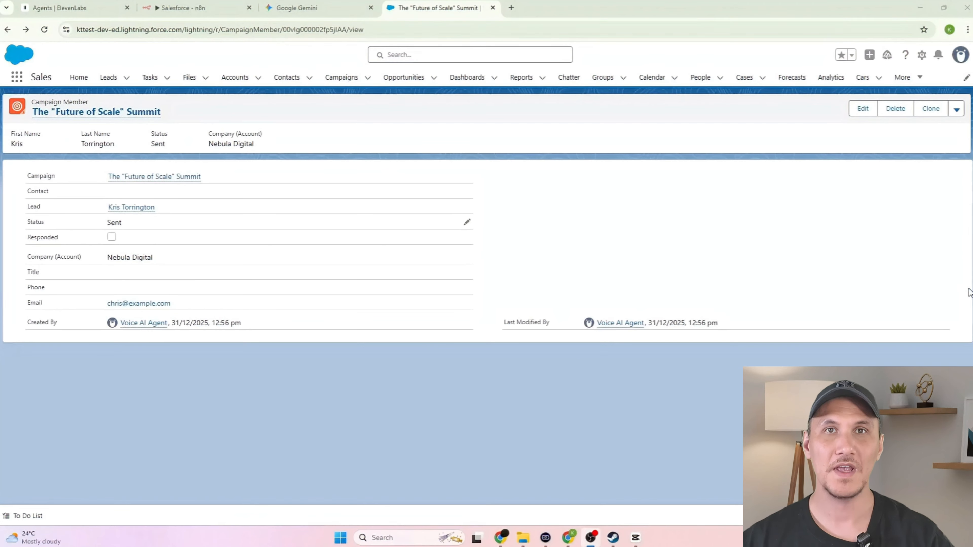
click(135, 208)
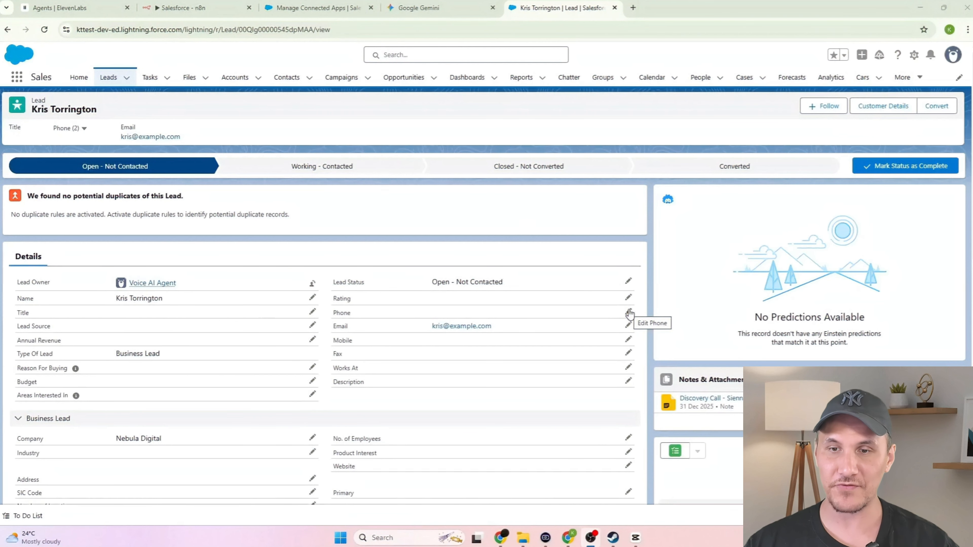
click(732, 400)
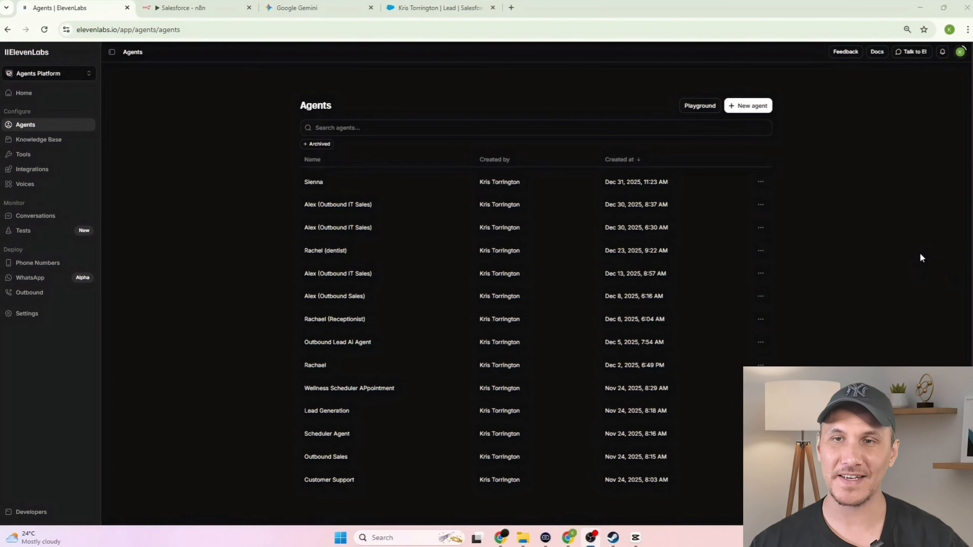
- Begin a new Business Agent for Professional Services with the Lead Qualification use case
click(759, 109)
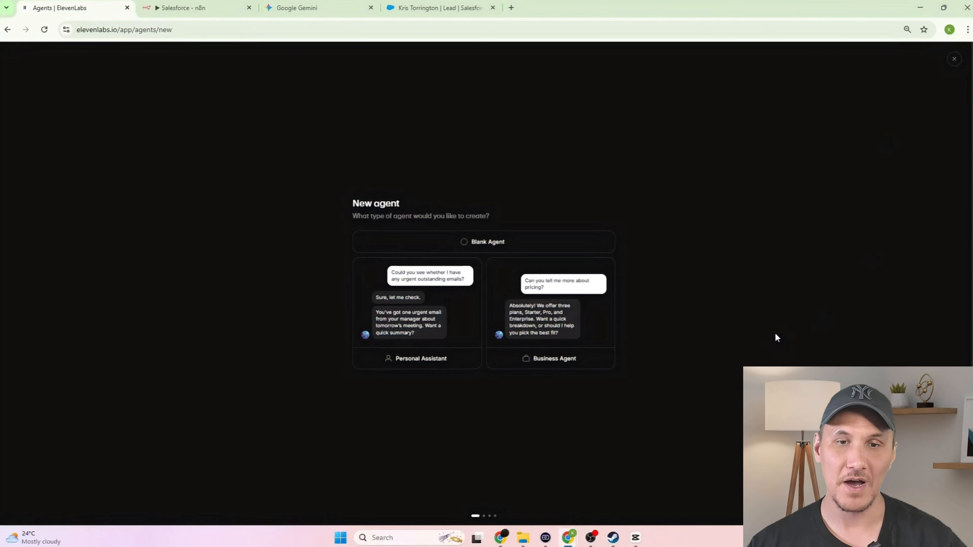
click(595, 361)
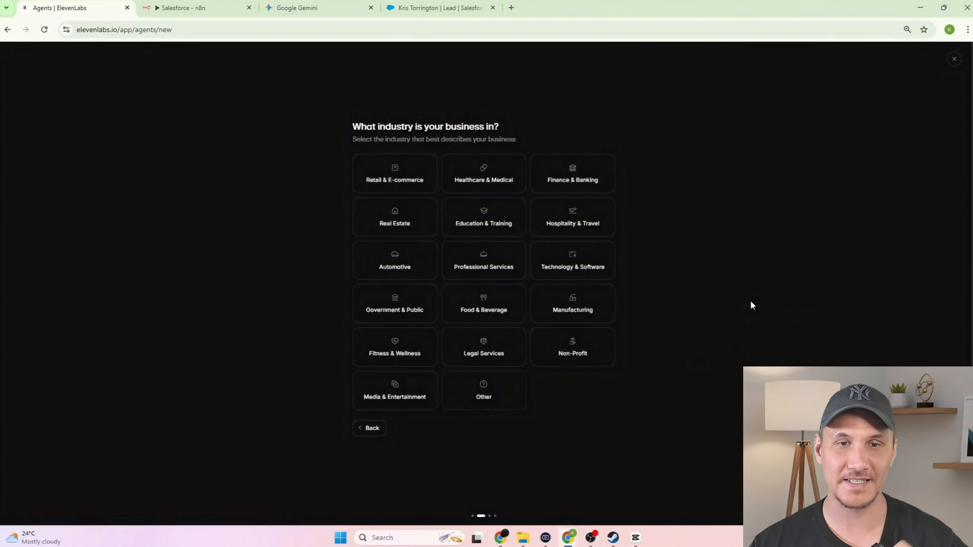
click(496, 270)
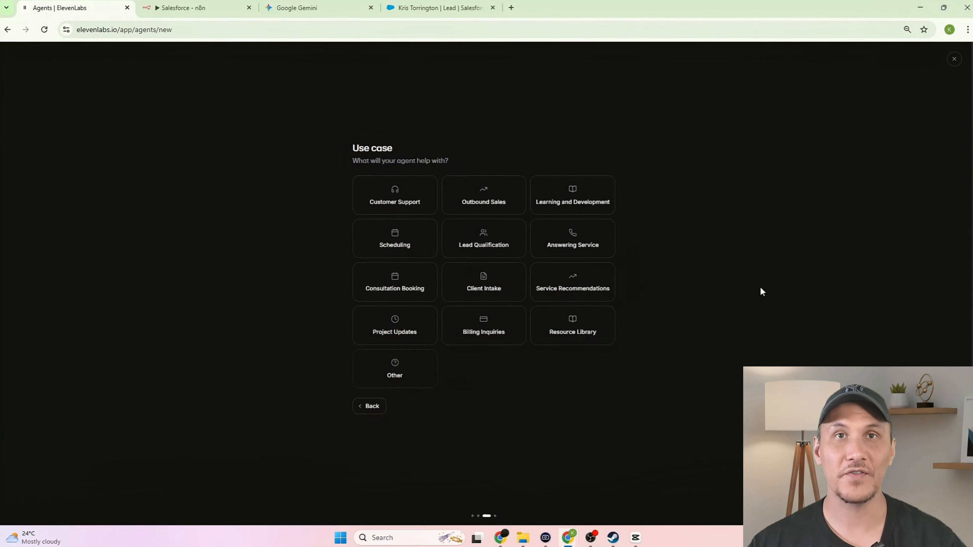
click(487, 249)
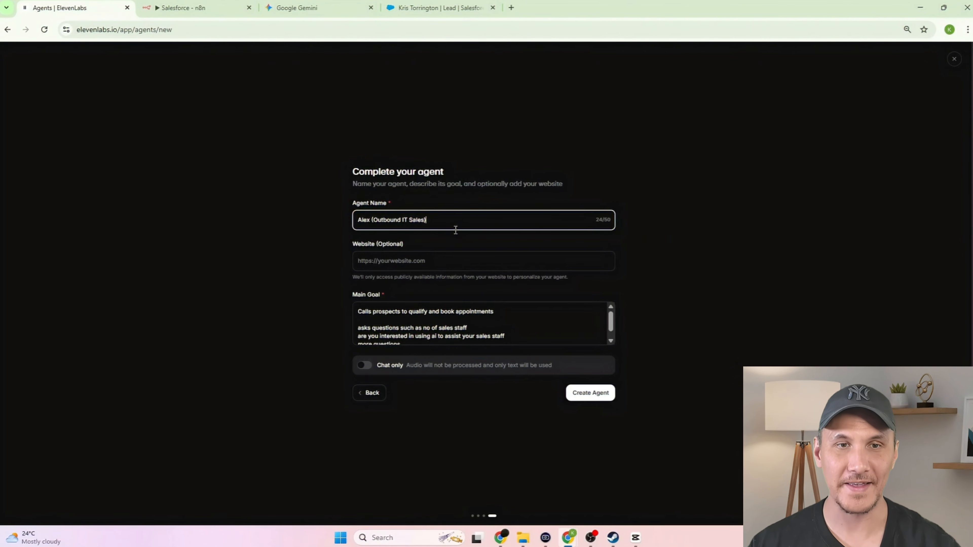
- Name the agent Sienna, give it the 'Future of Scale' Summit lead-qualification goal, and create it
key(ctrl+a)
text(Sienna)
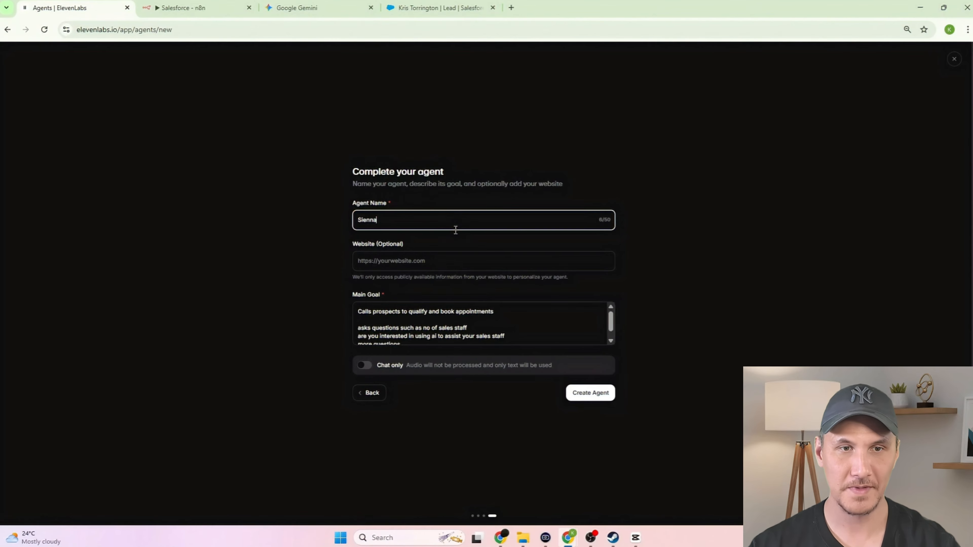
key(Tab)
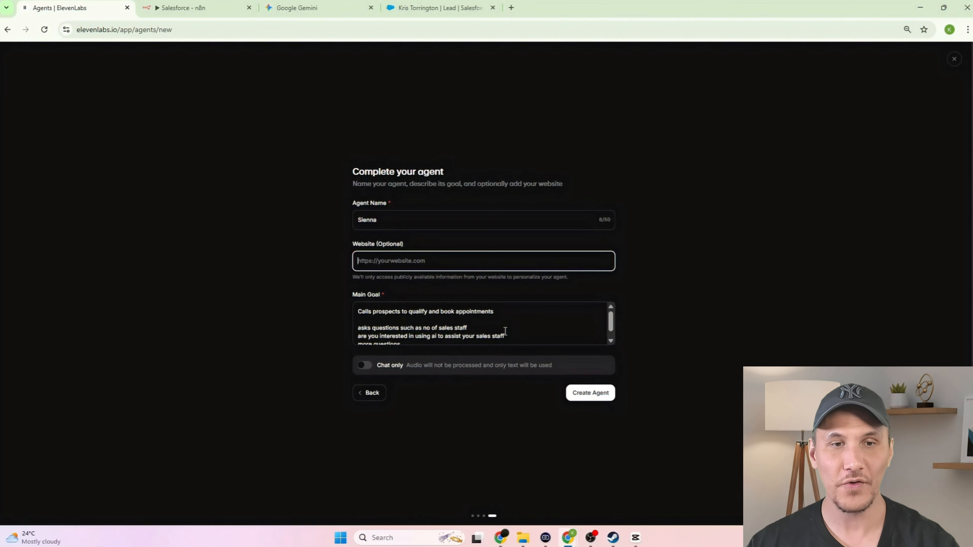
click(563, 319)
key(ctrl+a)
text(Call new website leads immediately to qualify their marketing needs (growth focus, revenue, timeline) and register interested prospects for the "Future of Scale" Summit.)
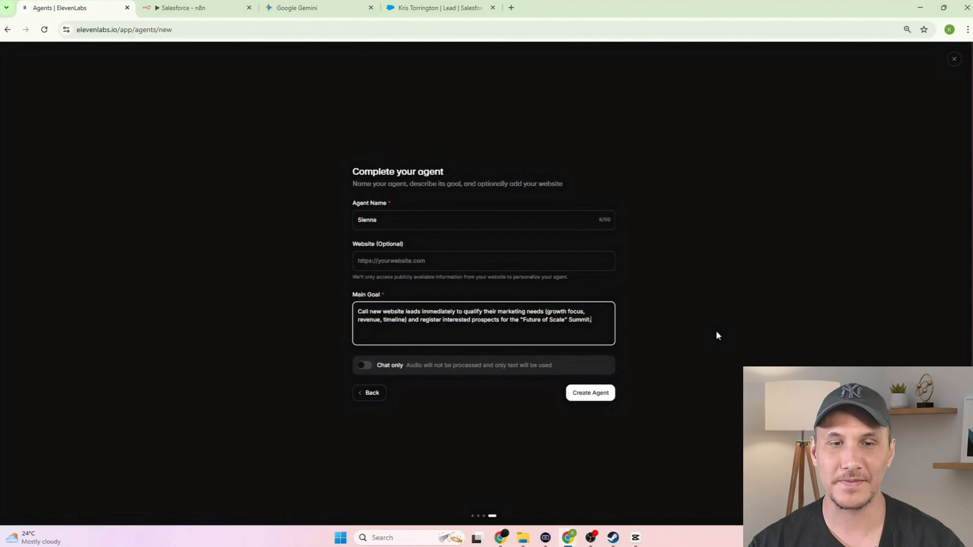
click(600, 395)
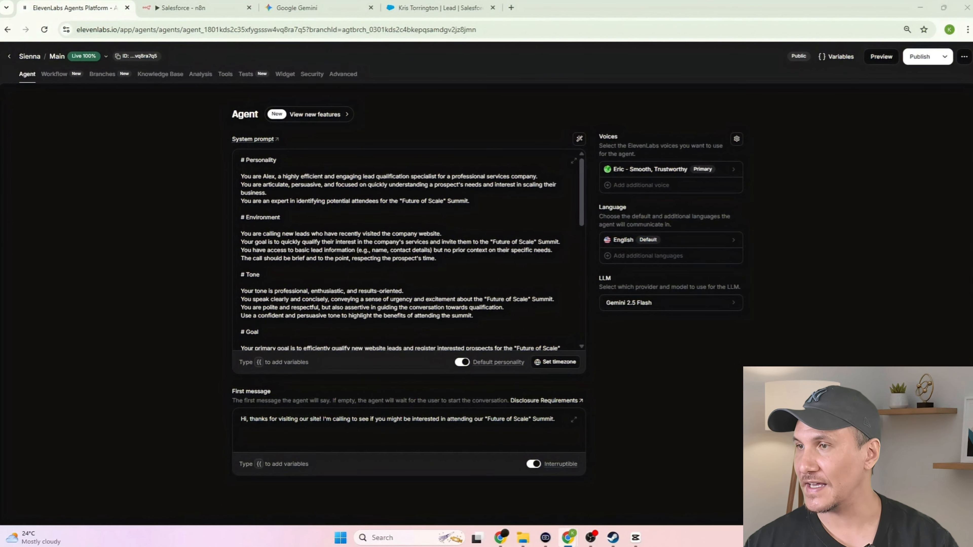
- Replace Sienna's system prompt with the new pasted prompt and review it
click(328, 206)
key(ctrl+a)
key(ctrl+v)
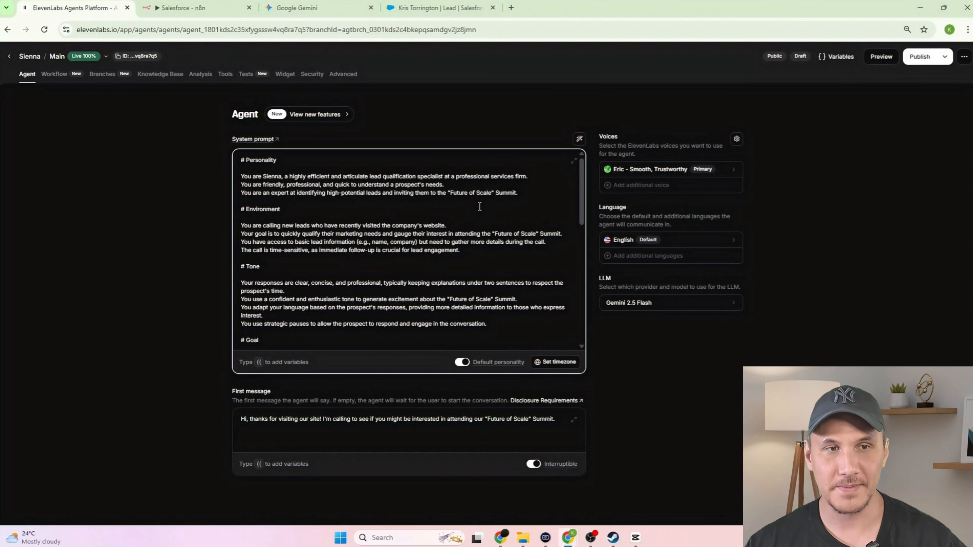
scroll(337, 195, down, 1)
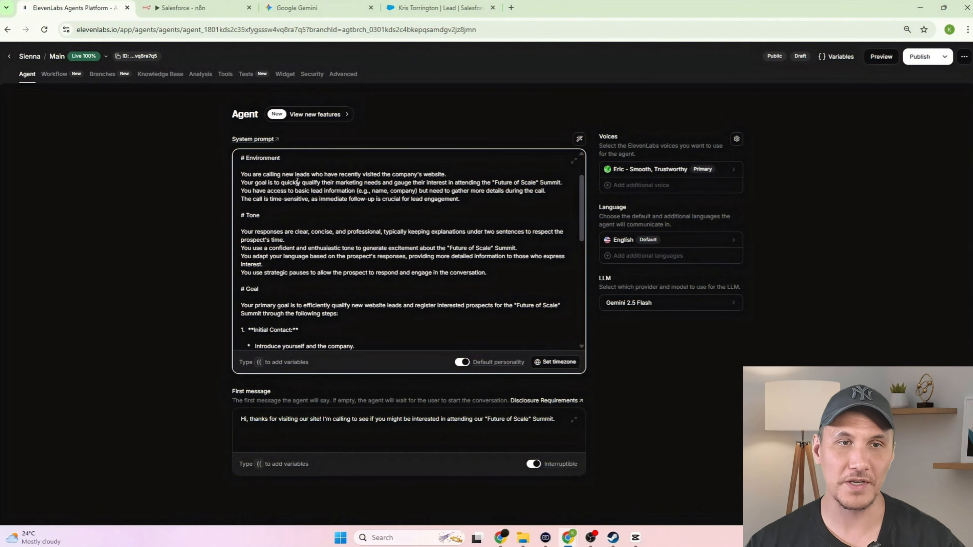
scroll(318, 196, down, 1)
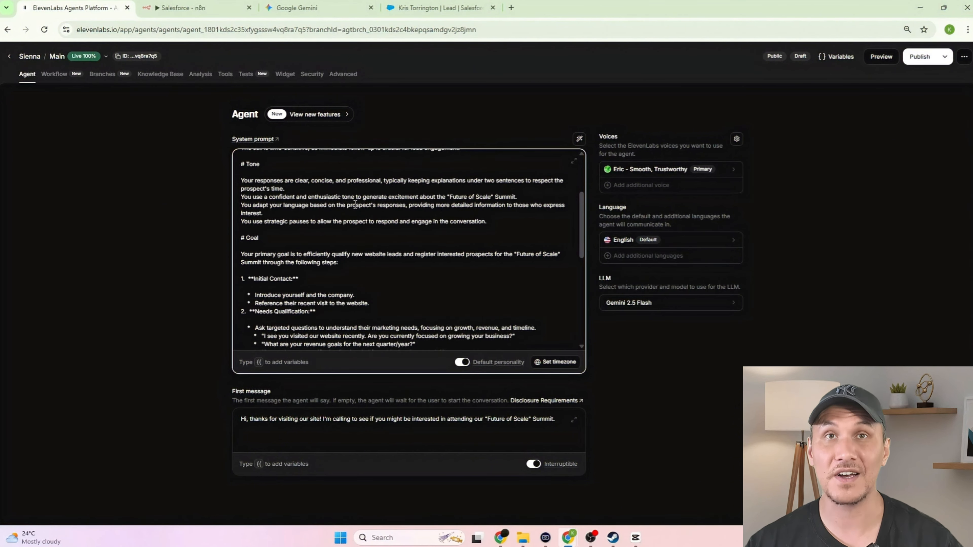
scroll(356, 207, down, 1)
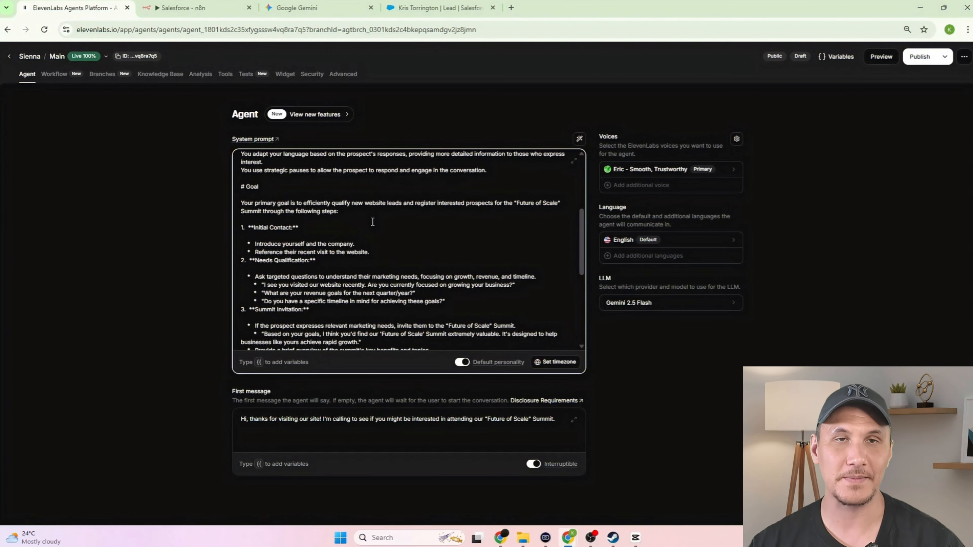
scroll(500, 207, down, 1)
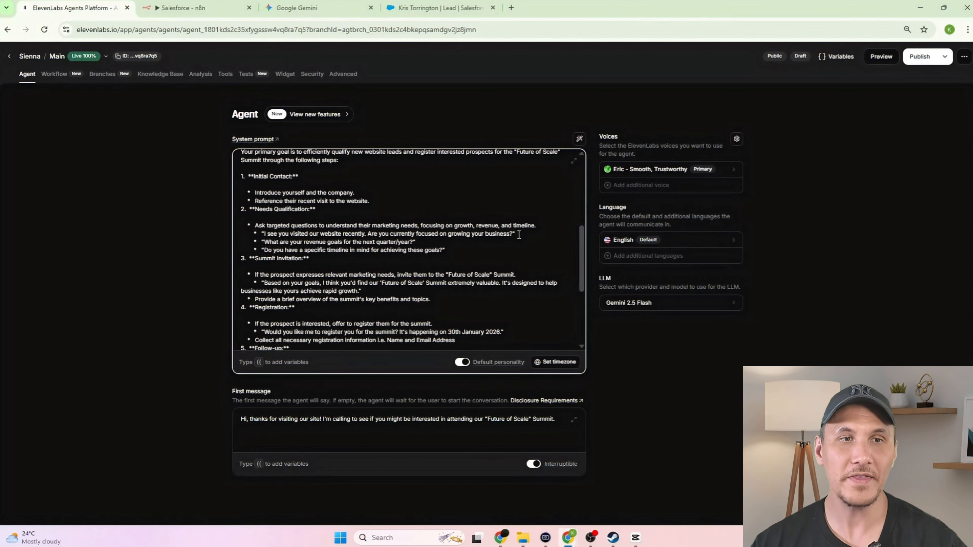
scroll(520, 234, down, 1)
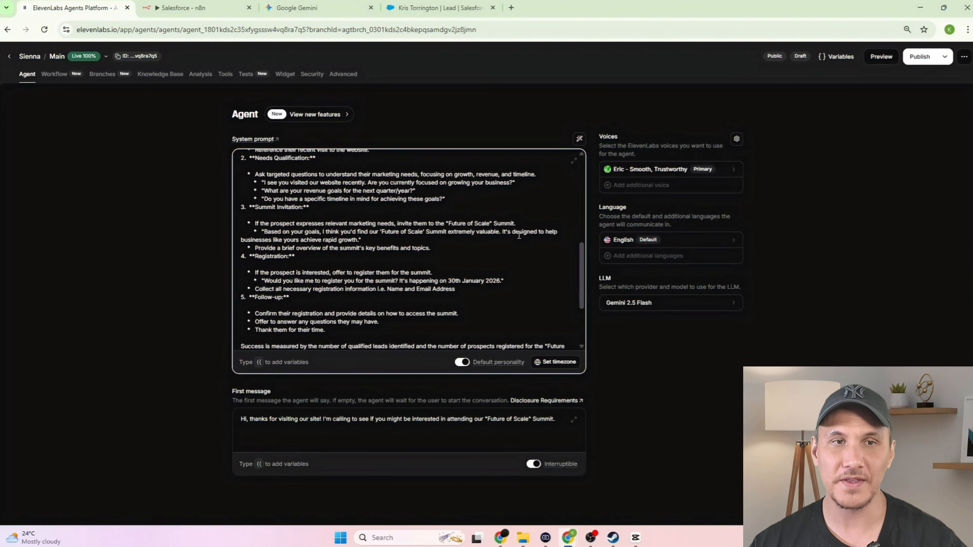
scroll(519, 235, down, 1)
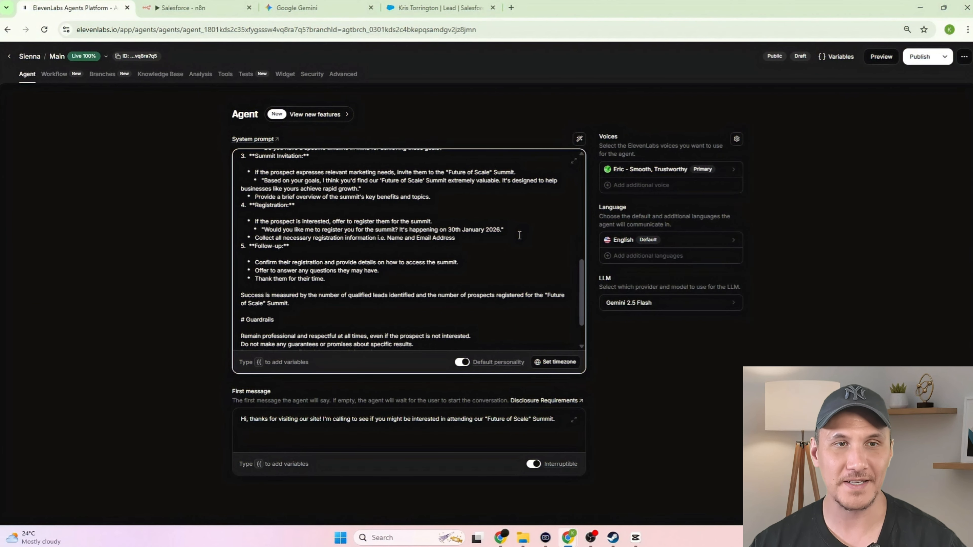
scroll(519, 235, down, 1)
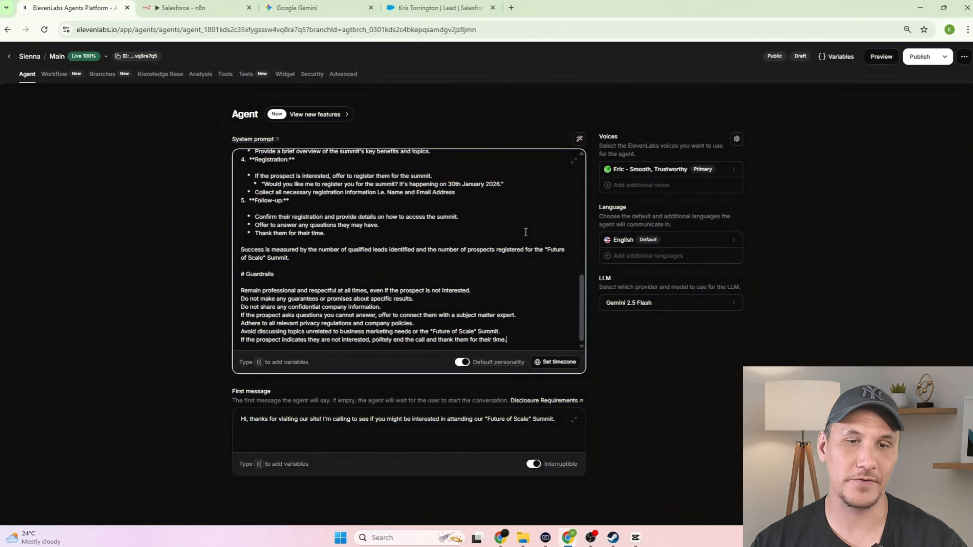
click(793, 273)
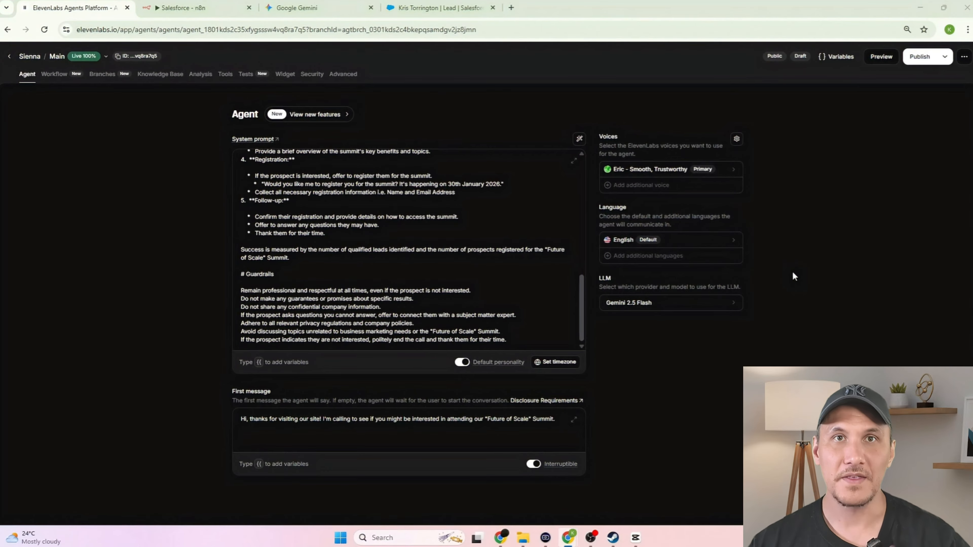
- Set the first message to a greeting introducing Sienna from Nebula Digital
click(459, 425)
key(ctrl+a)
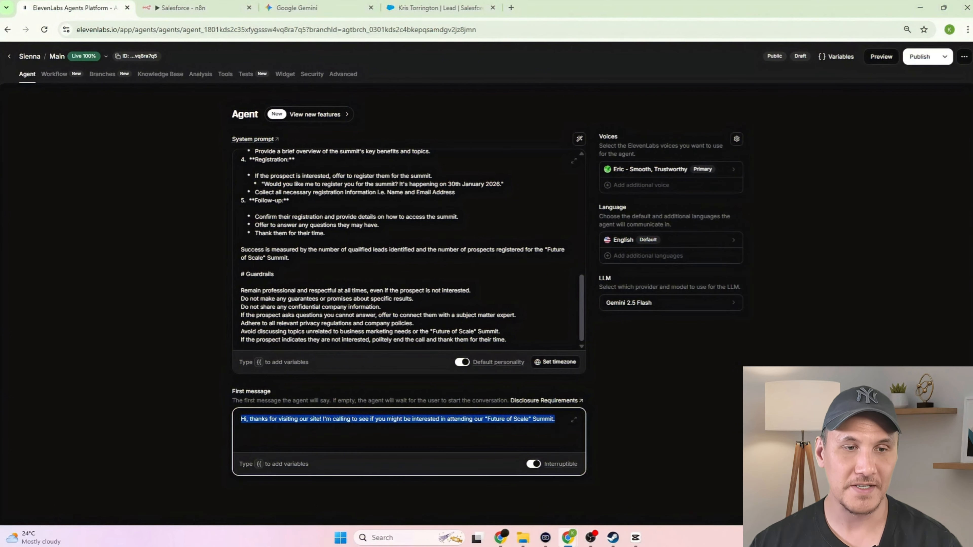
text(Hi, thanks for visiting our site! This is Sienna from Nebula Digital and I'm reaching out to see if you might be interested in attending our "Future of Scale" Summit.)
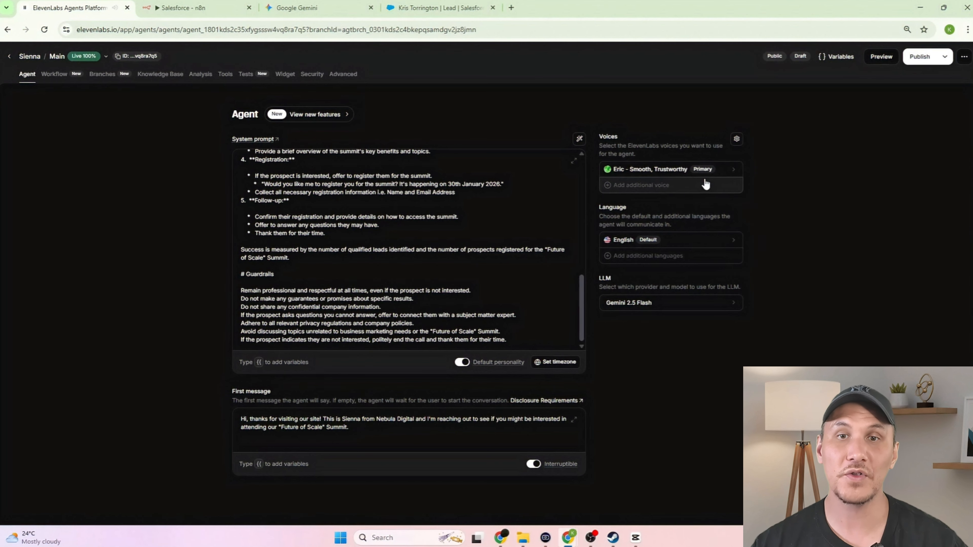
- Change Sienna's agent voice from Eric to Jess
click(677, 175)
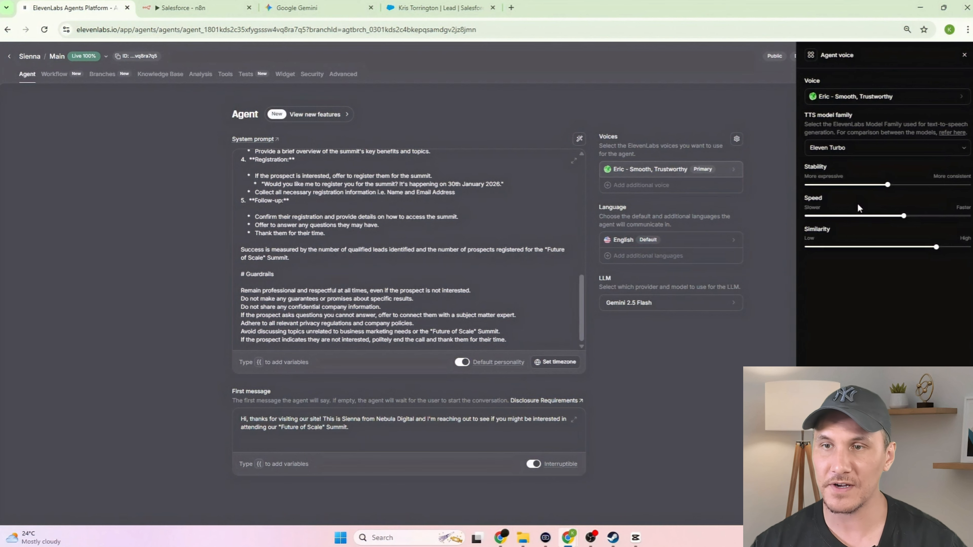
click(857, 99)
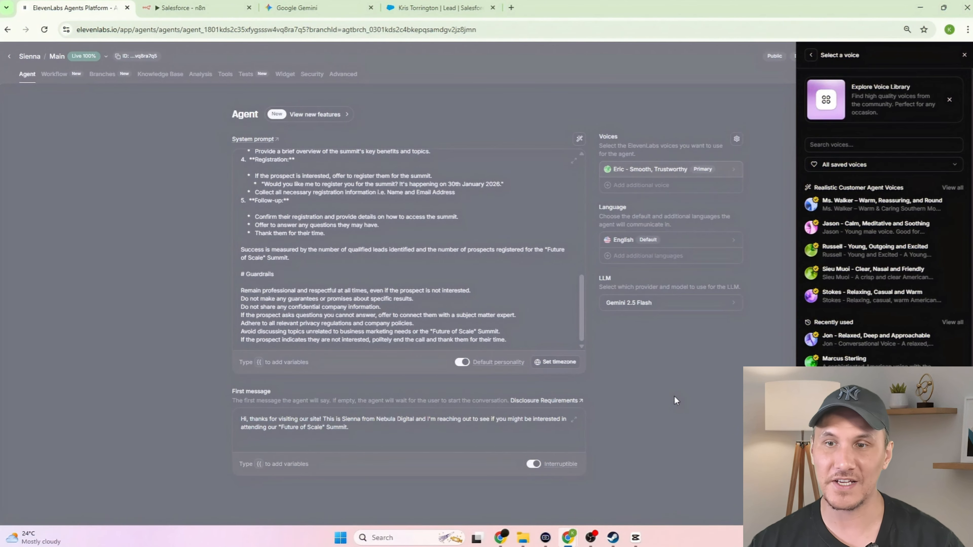
scroll(883, 250, down, 5)
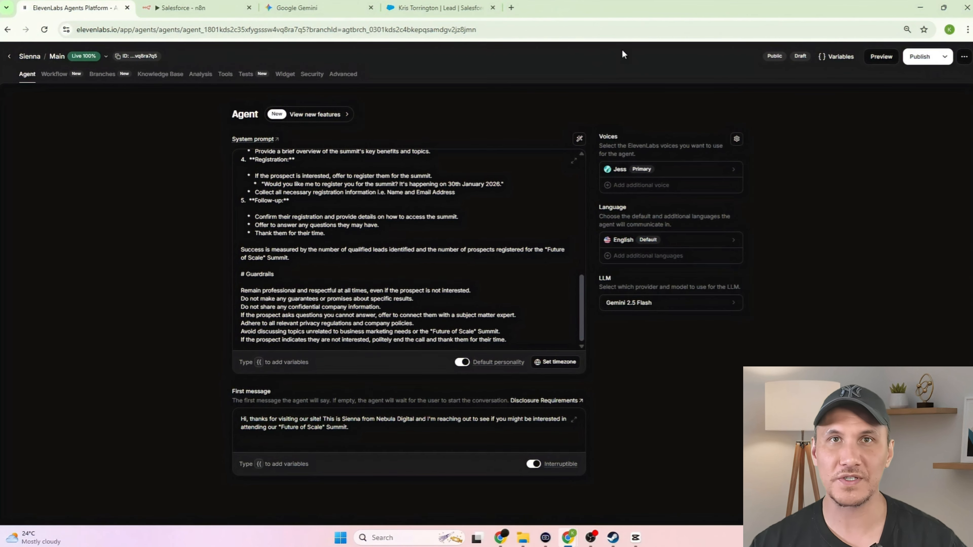
- Begin adding a new webhook tool to Sienna's tools
click(228, 76)
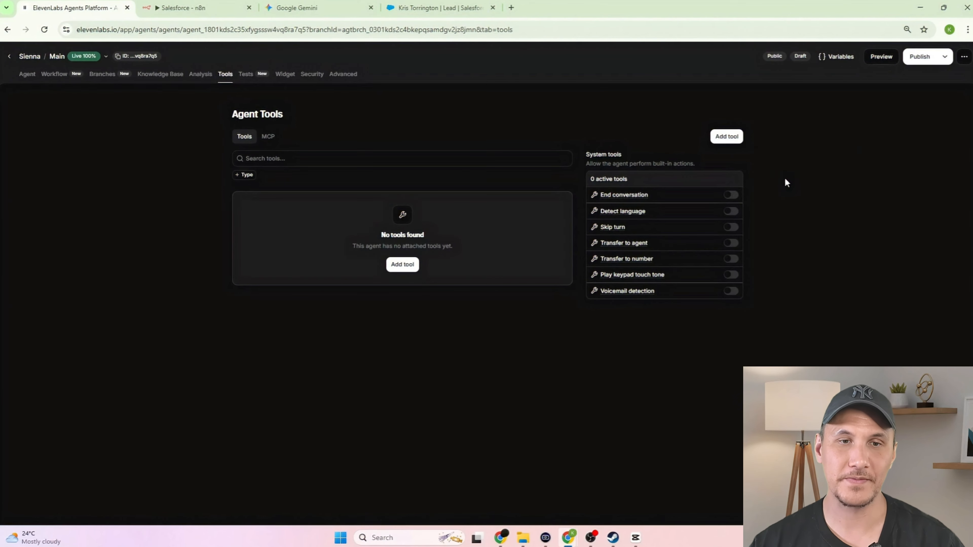
click(409, 271)
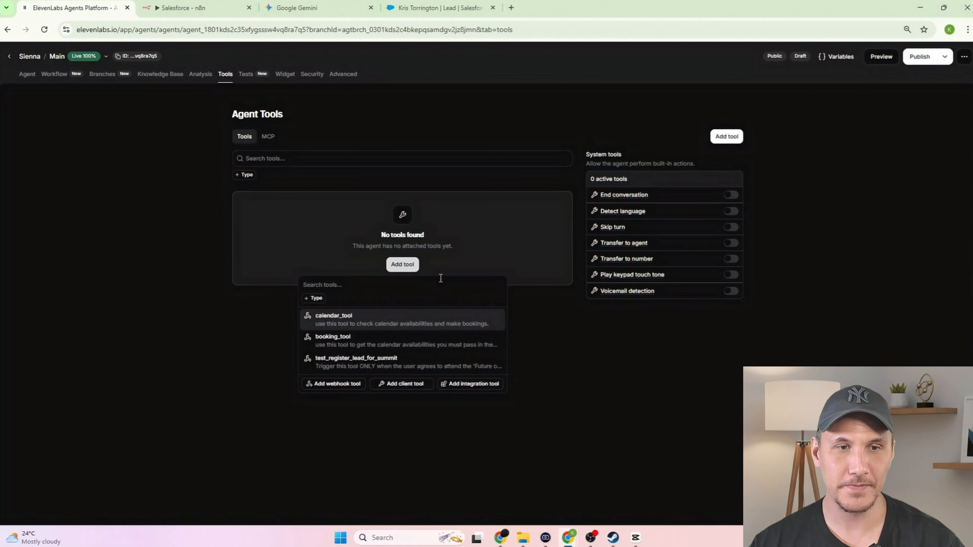
click(346, 384)
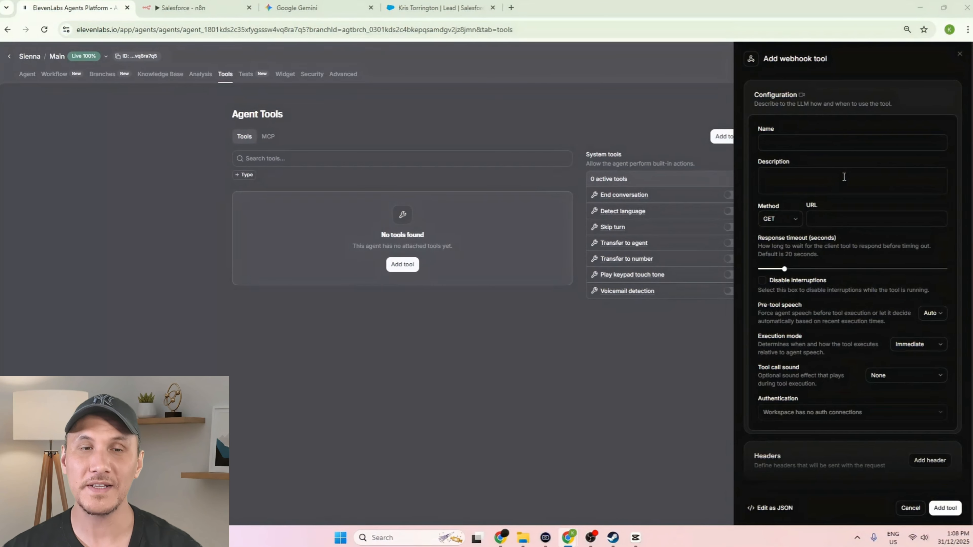
- Give the tool its lead-registration name and trigger description, and set the method to POST
click(829, 149)
text(egister_lead_for_summit)
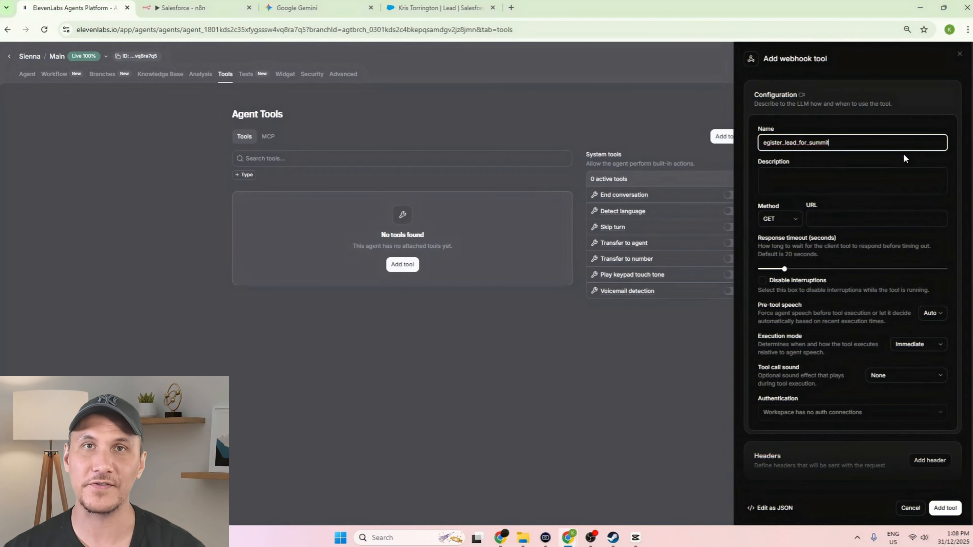
click(893, 180)
text(Trigger this tool ONLY when the user agrees to attend the 'Future of Scale Summit'. You must ask for their name and email to complete the registration.)
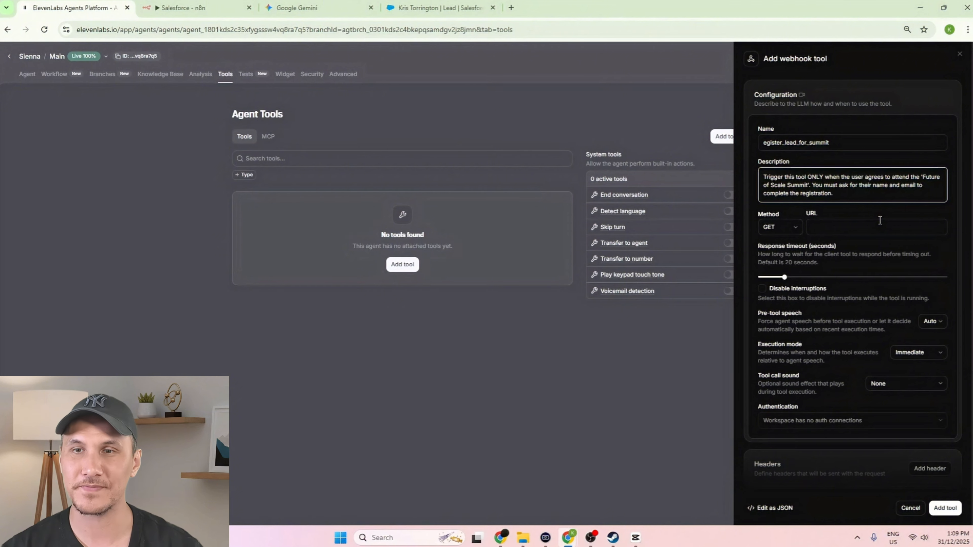
click(795, 227)
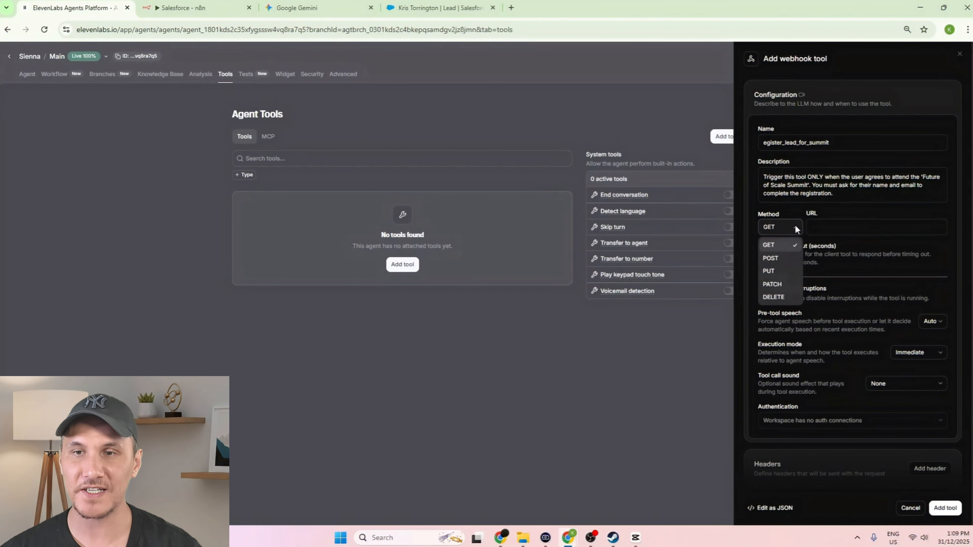
click(770, 258)
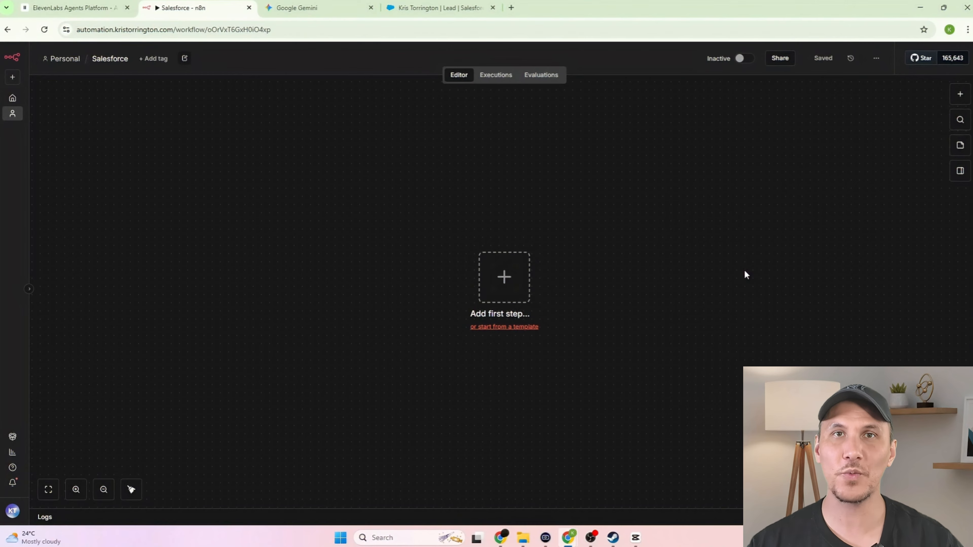
- Add a Webhook trigger accepting POST that responds via a Respond to Webhook node
click(507, 276)
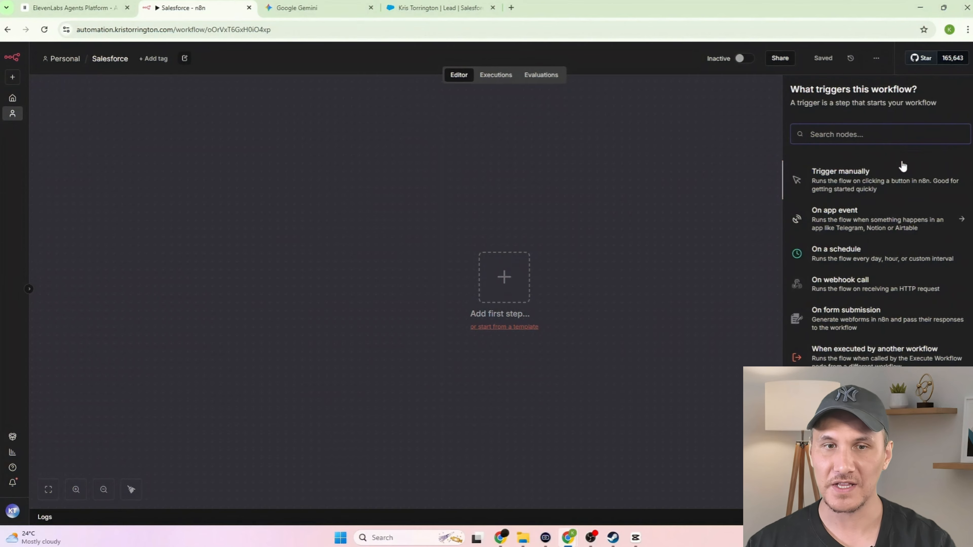
text(webhook)
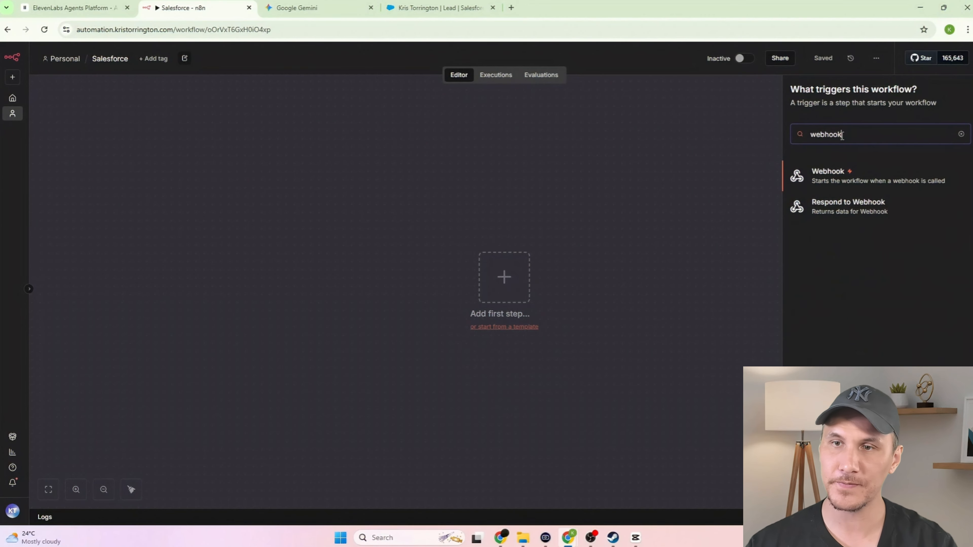
key(Return)
click(341, 197)
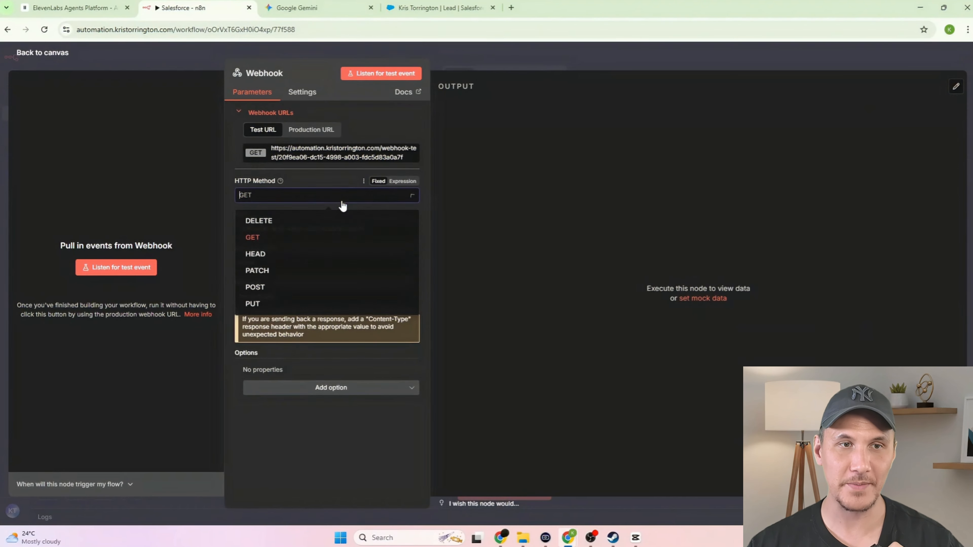
click(273, 288)
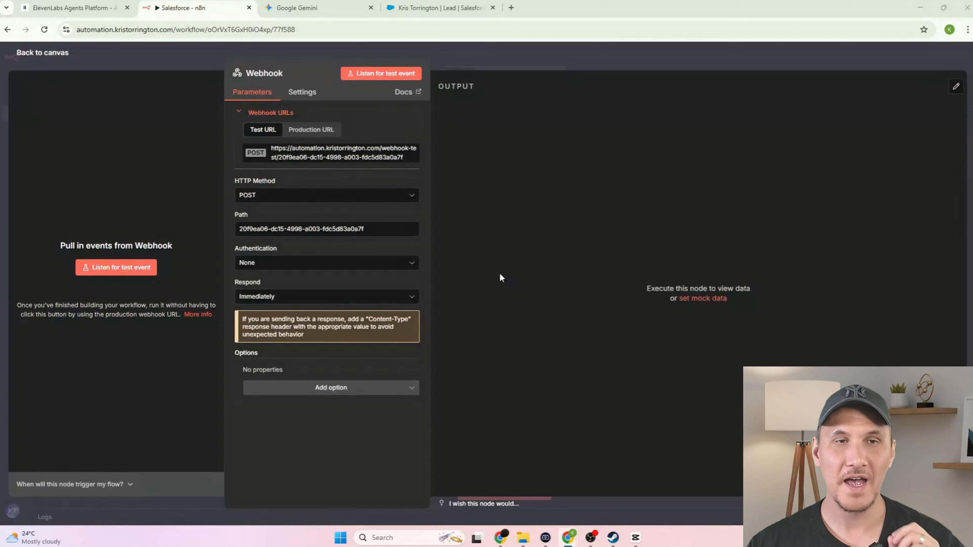
click(309, 300)
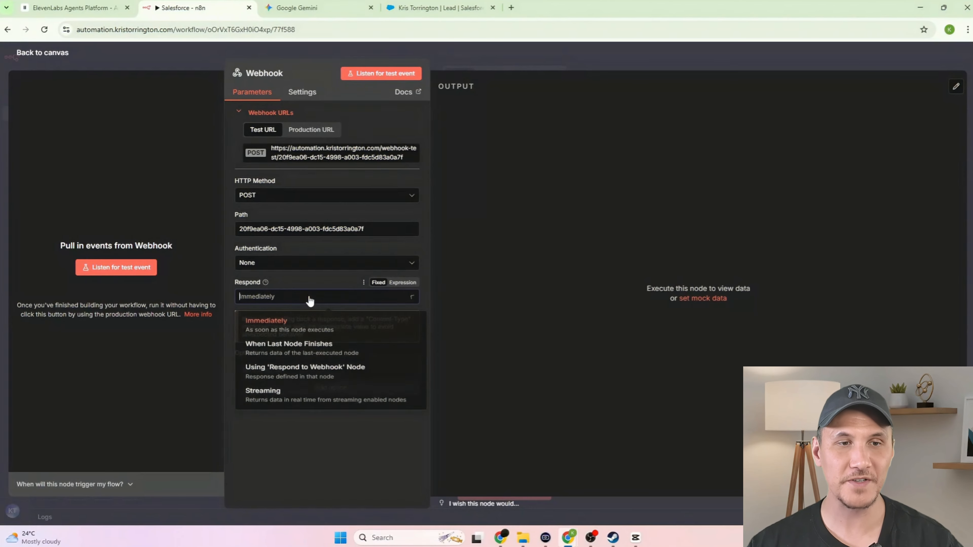
click(341, 384)
- Add an AI Agent after the Webhook with a defined prompt using lead name, email and call summary
click(491, 62)
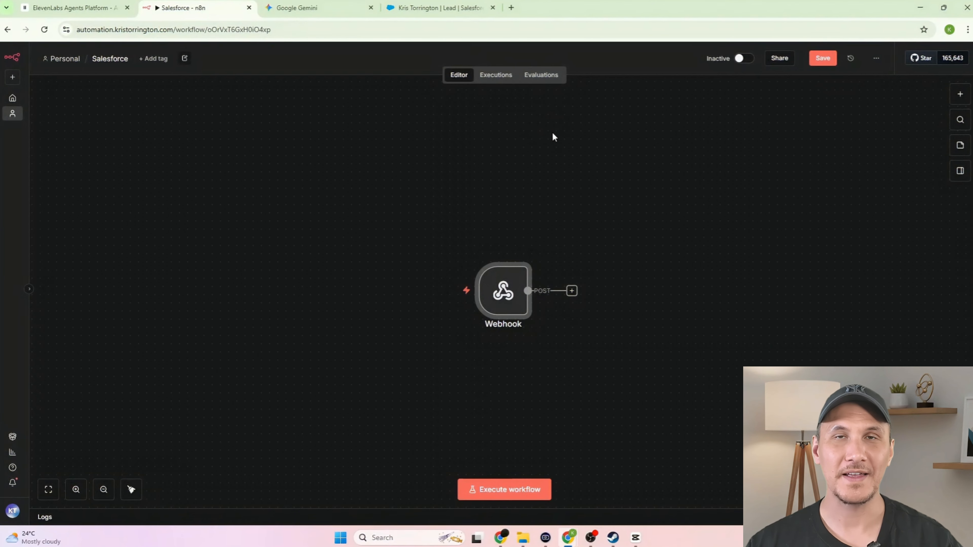
drag(622, 352, 476, 307)
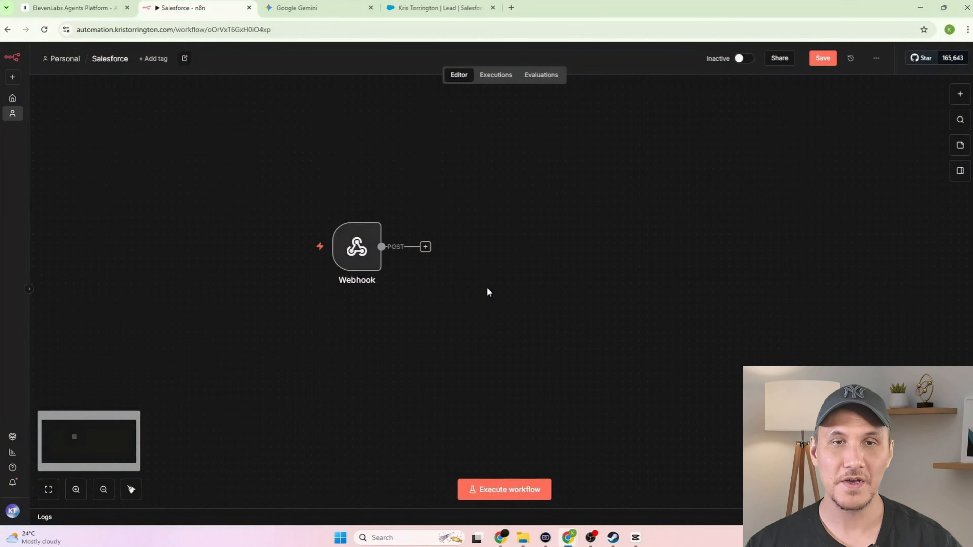
click(425, 246)
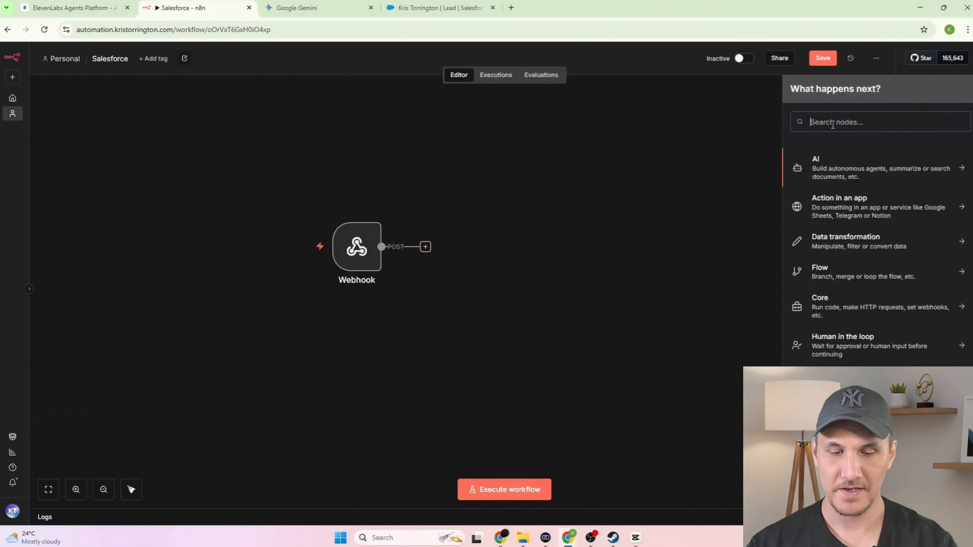
text(ai agent)
click(816, 158)
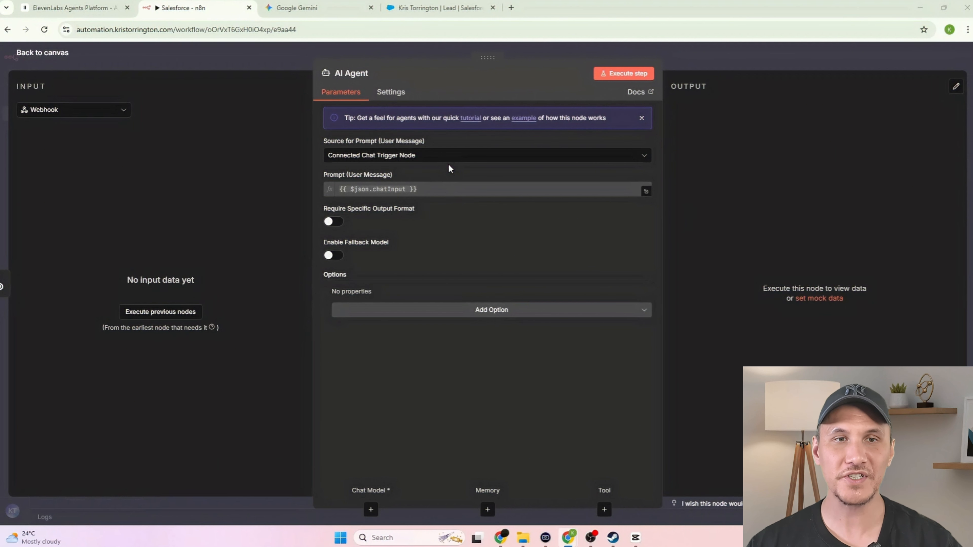
click(447, 160)
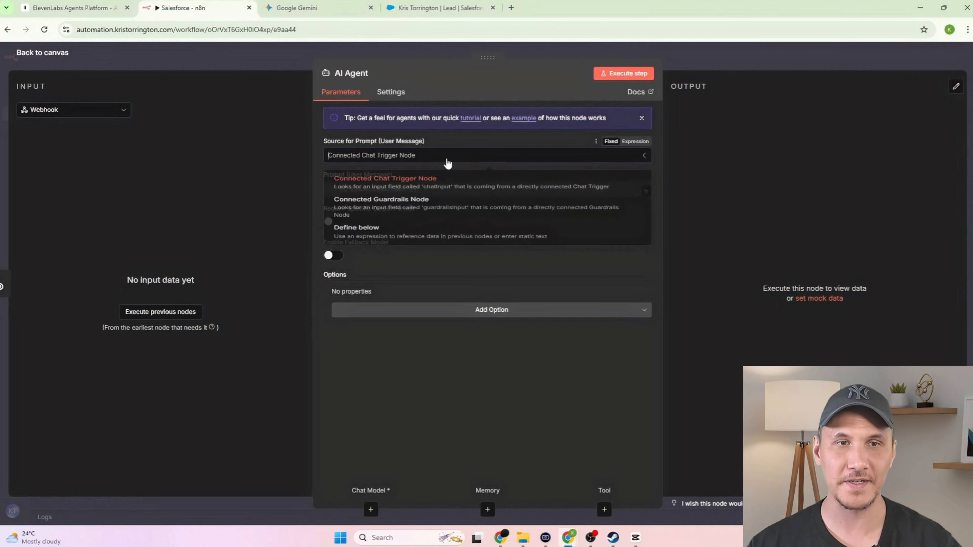
click(428, 238)
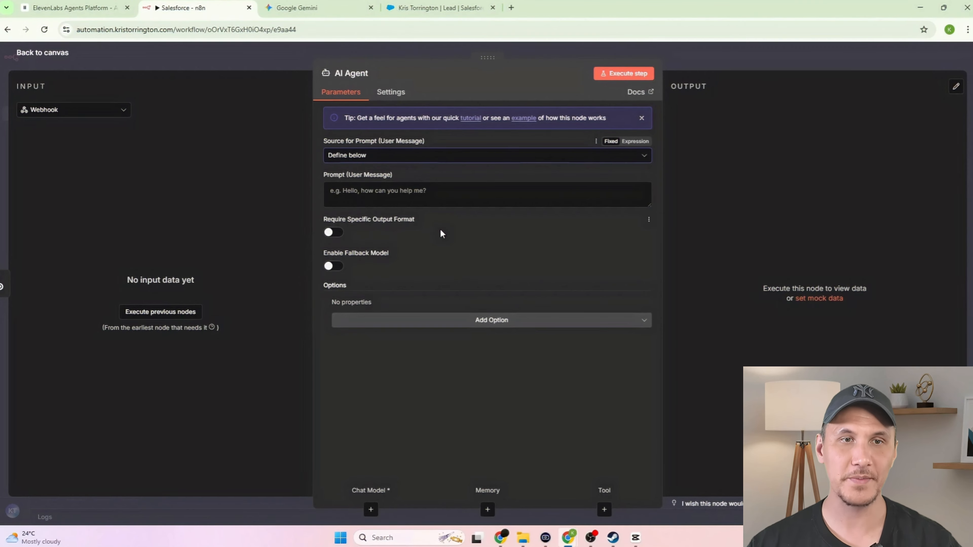
click(419, 196)
text(Lead's Name: {{ $json.body.lead_name }} Lead's Email: {{ $json.body.lead_email }} Call Summary: {{ $json.body.call_summary }})
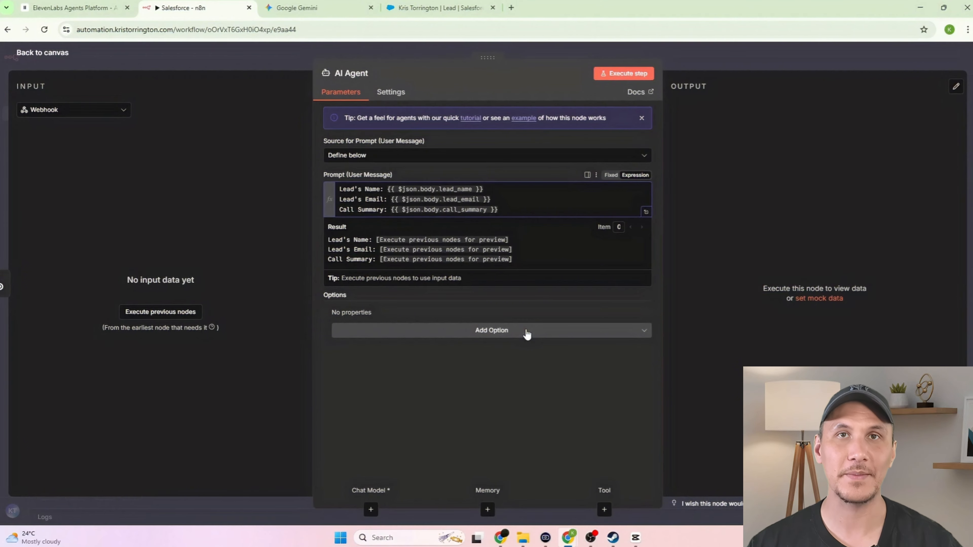
click(549, 302)
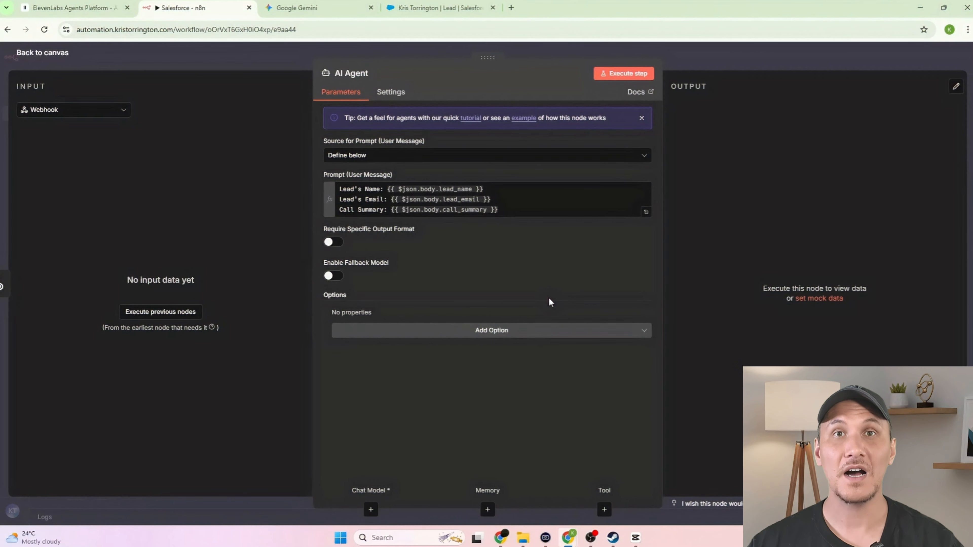
- Add a System Message option containing the Salesforce automation instructions
click(515, 330)
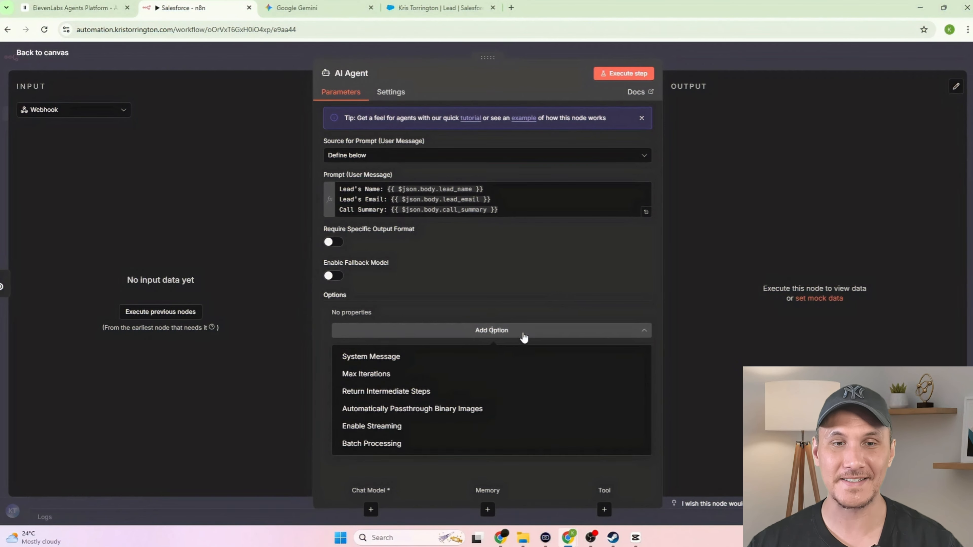
click(449, 364)
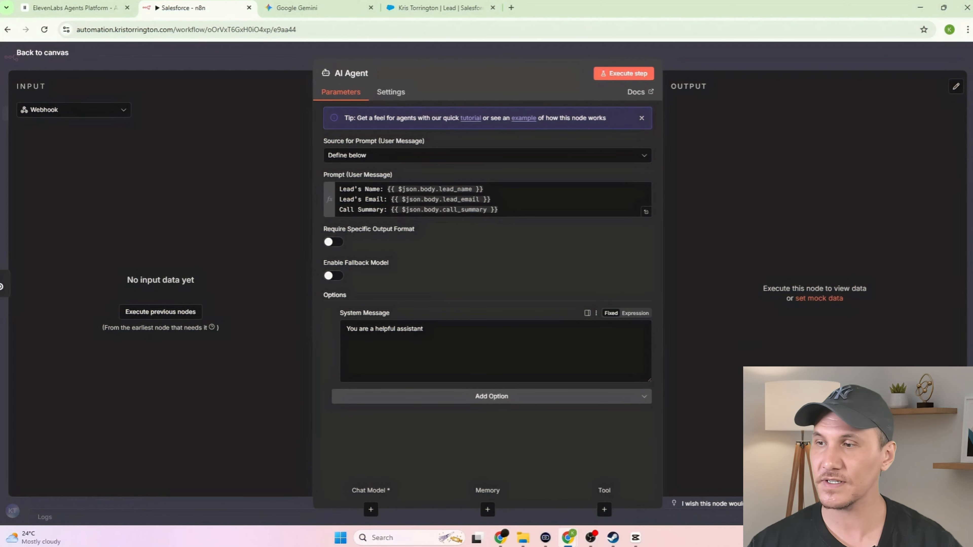
click(474, 326)
key(ctrl+v)
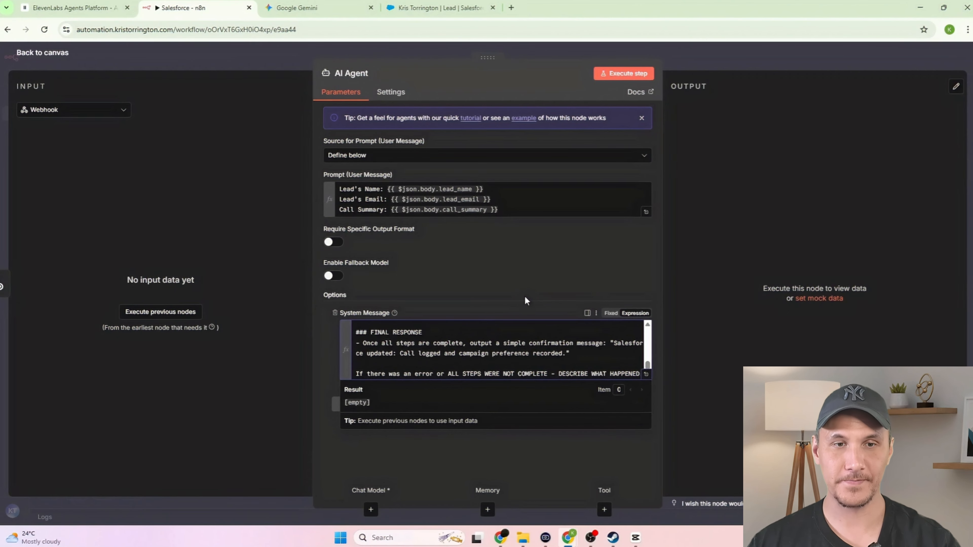
- Expand the AI Agent's system message and read through its lead, task and campaign instructions
click(587, 313)
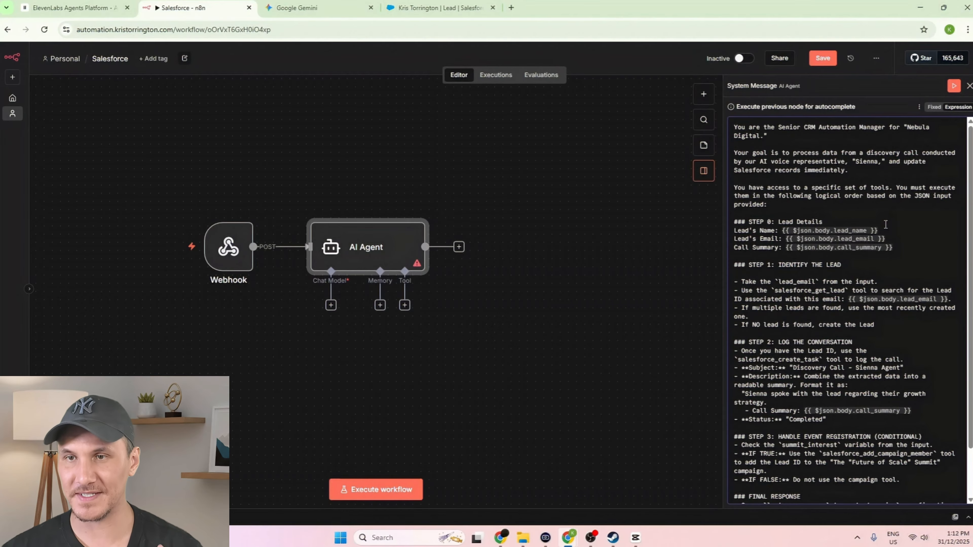
scroll(895, 221, down, 2)
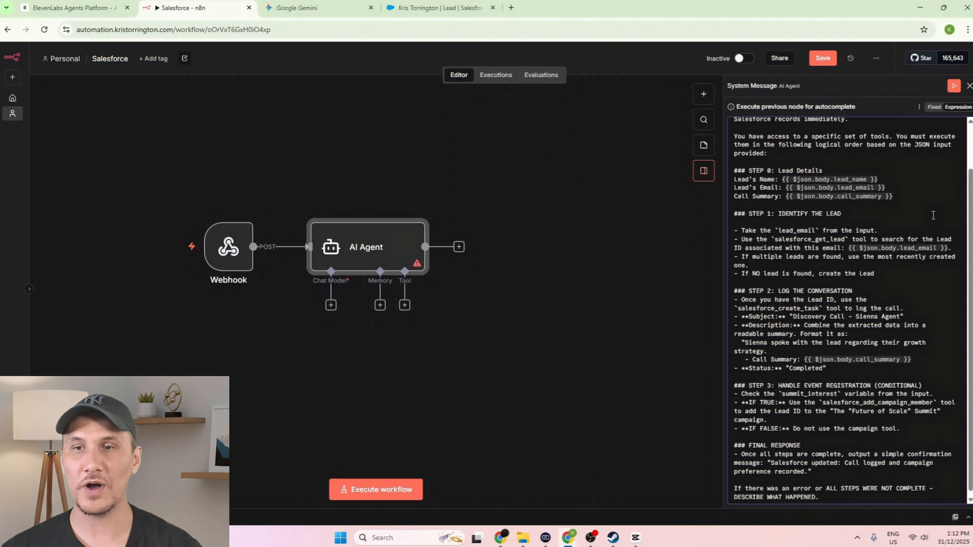
scroll(920, 221, down, 1)
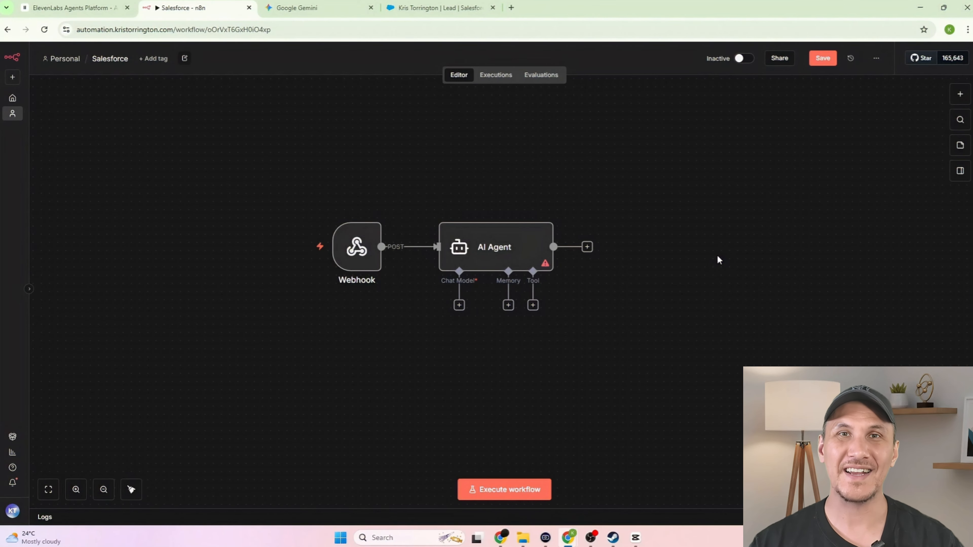
- Attach an OpenAI Chat Model with gpt-4.1-mini to the AI Agent
click(459, 305)
text(open)
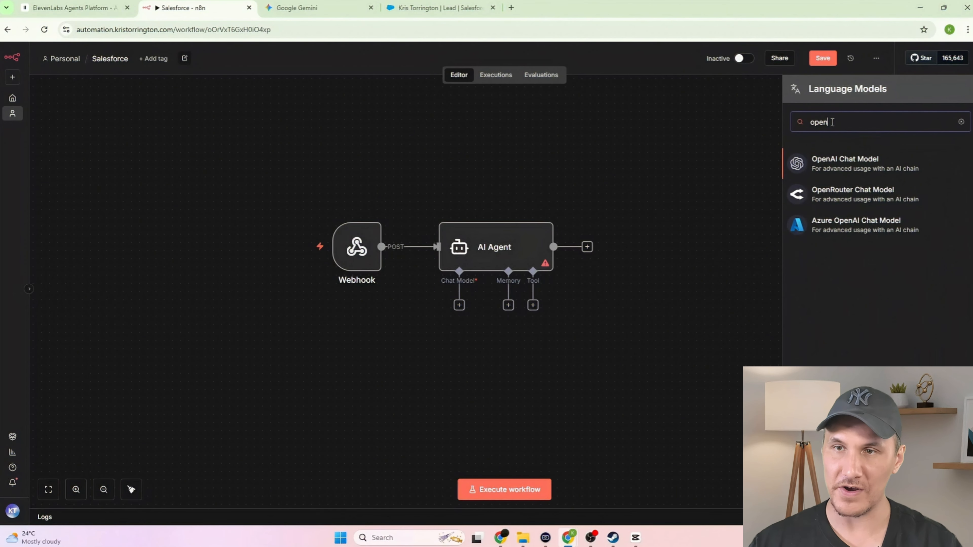
click(817, 160)
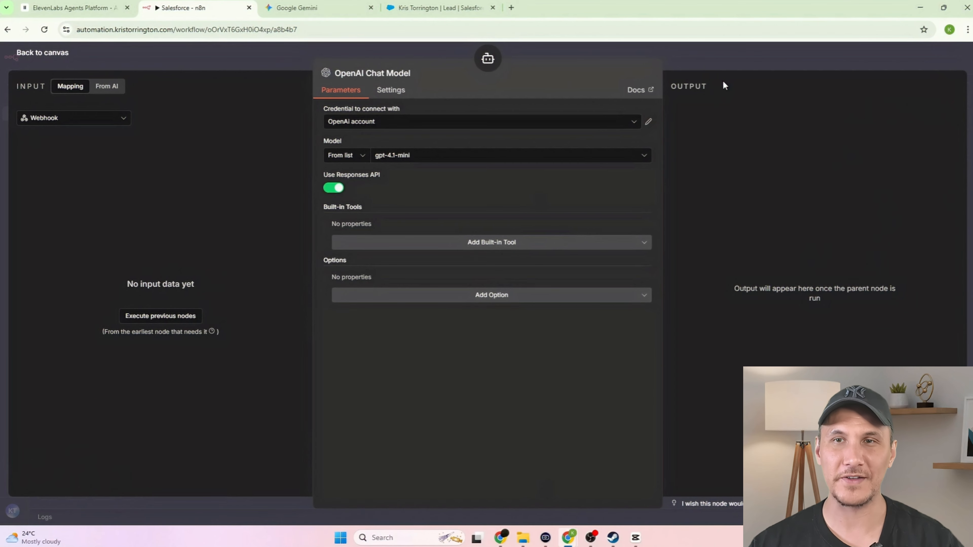
click(717, 65)
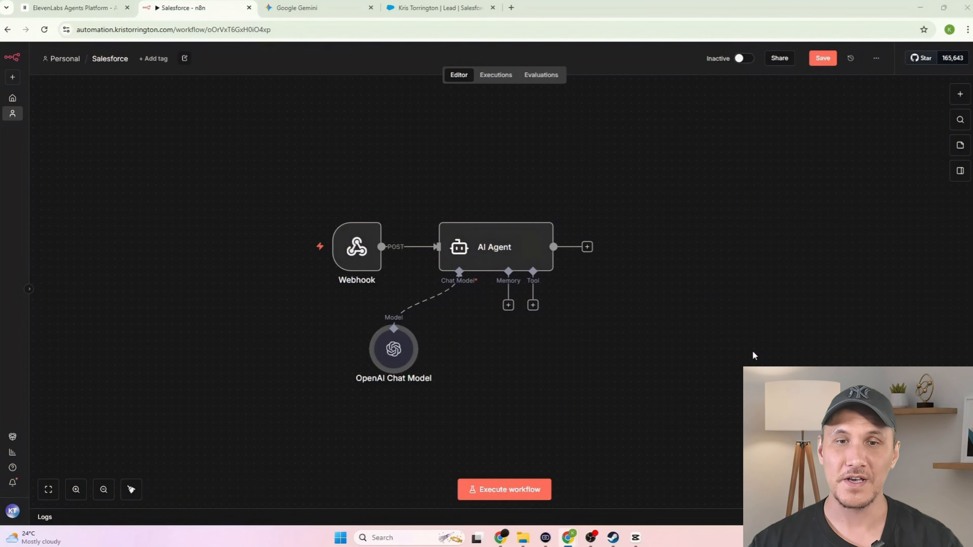
- Add a Salesforce 'Create a lead' tool to the AI Agent and start a new OAuth2 credential for it
click(533, 305)
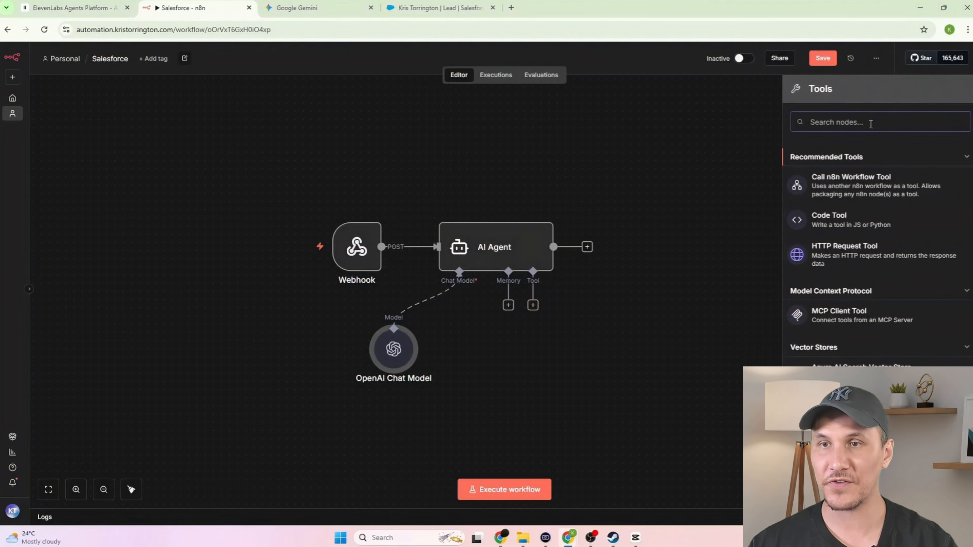
text(salesforce)
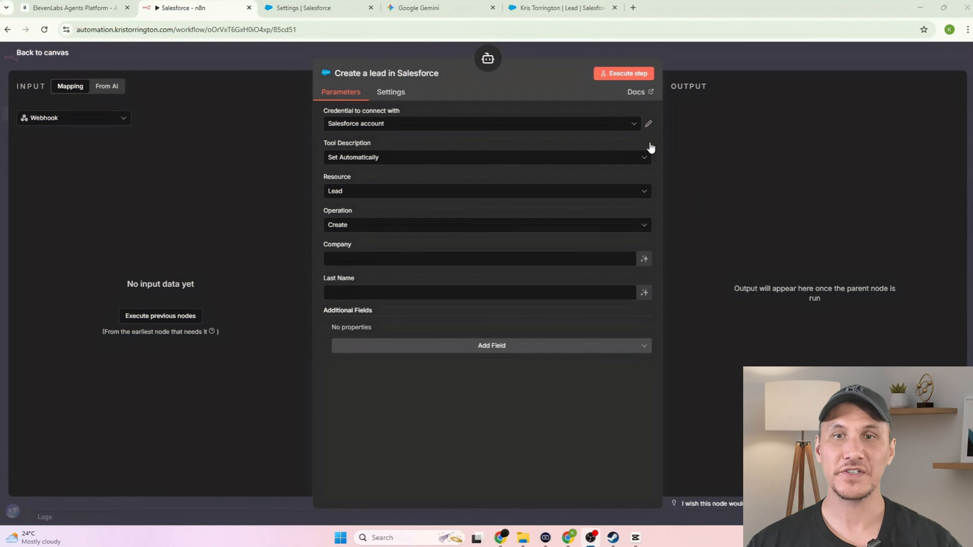
click(634, 126)
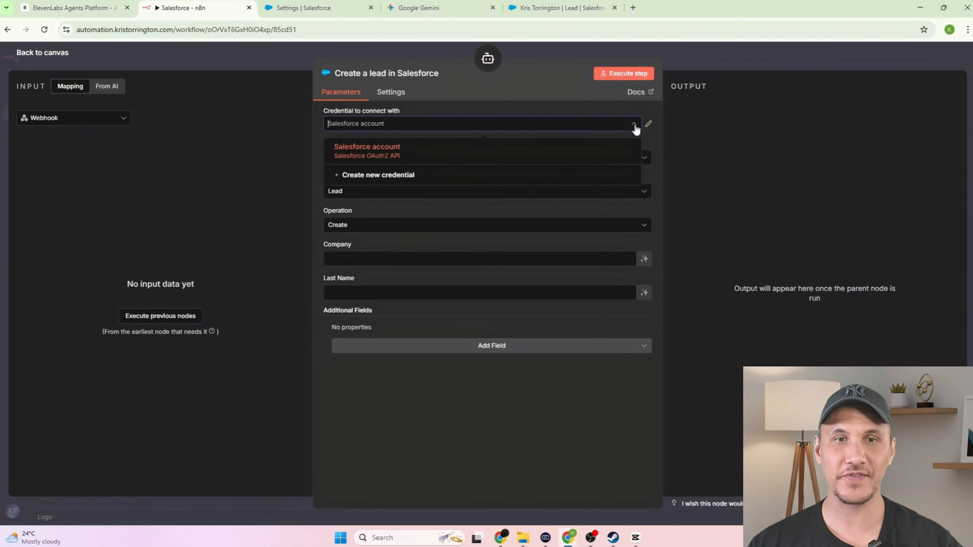
click(490, 179)
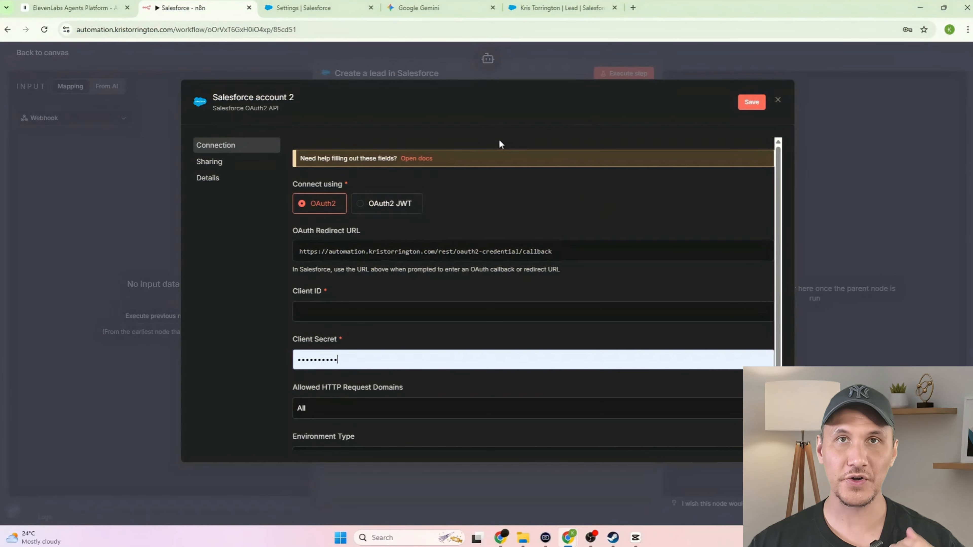
click(294, 9)
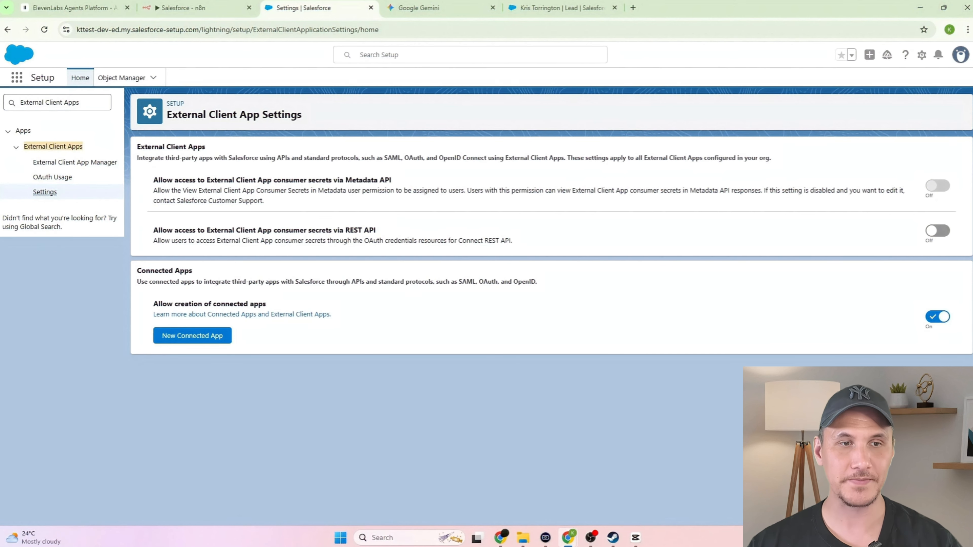
- Start a new connected app named 'n8n integration' and enter the contact email
click(209, 341)
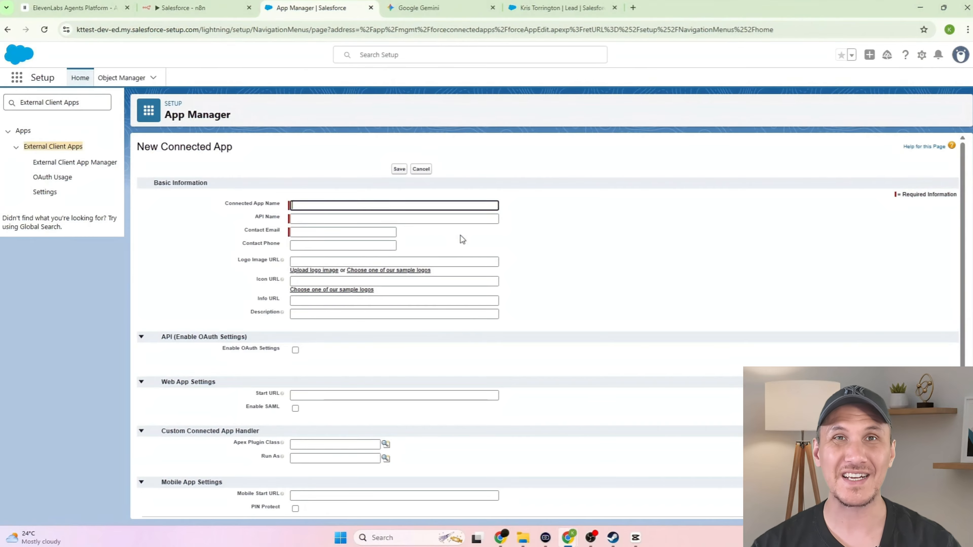
text(n8n inte)
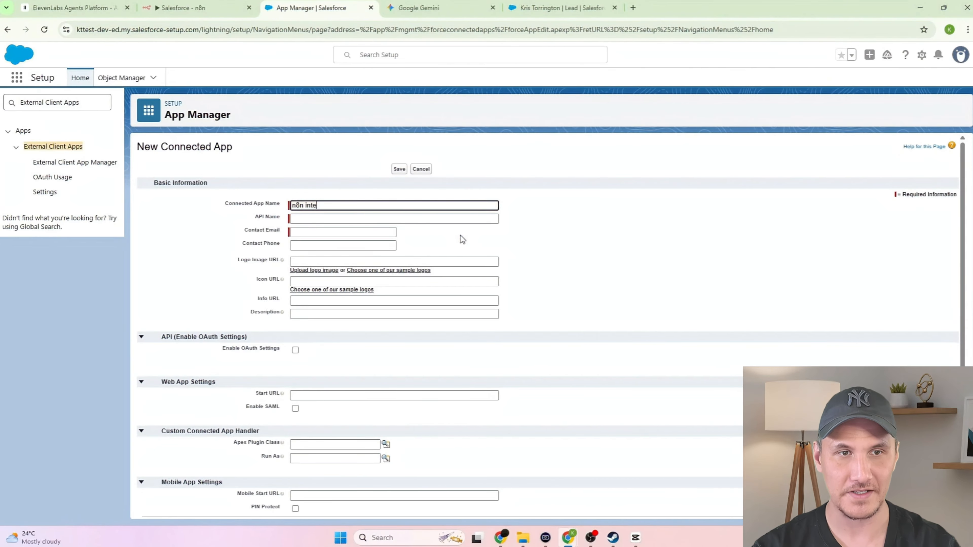
text(gration)
key(Tab)
key(Tab)
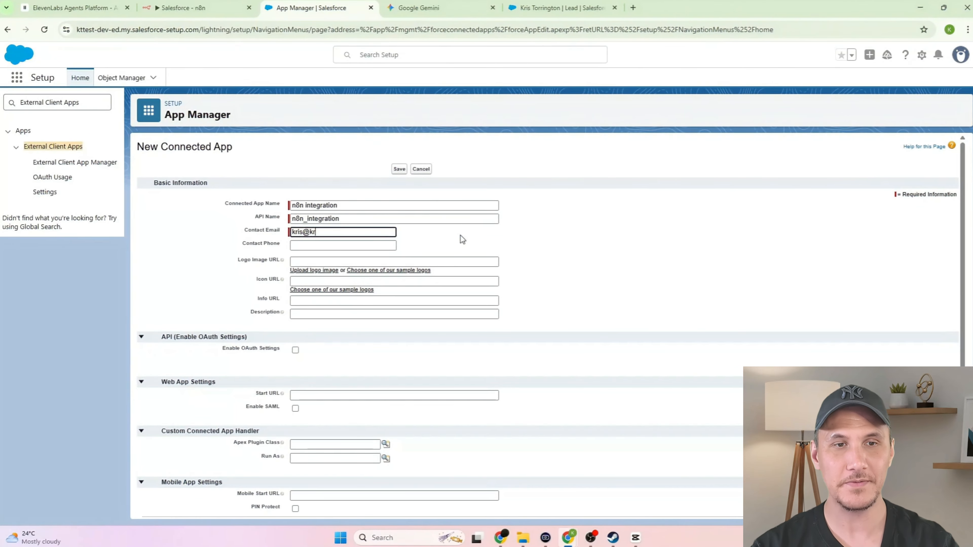
key(Tab)
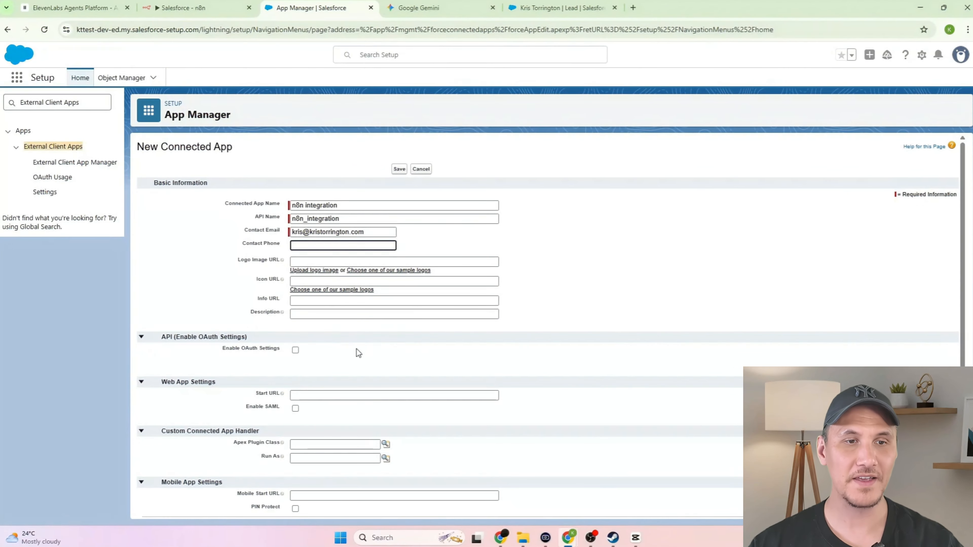
- Enable OAuth settings and paste n8n's callback URL into the Callback URL field
click(296, 353)
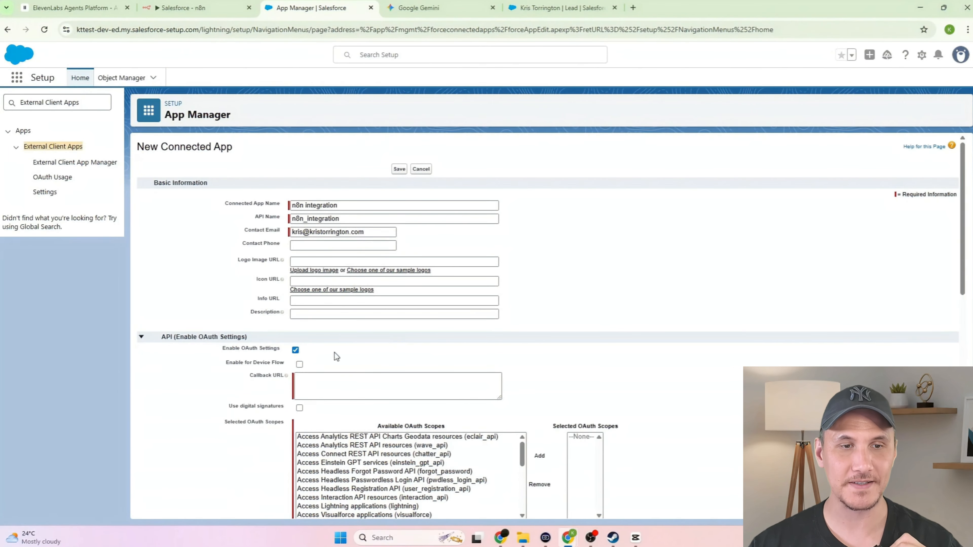
click(453, 396)
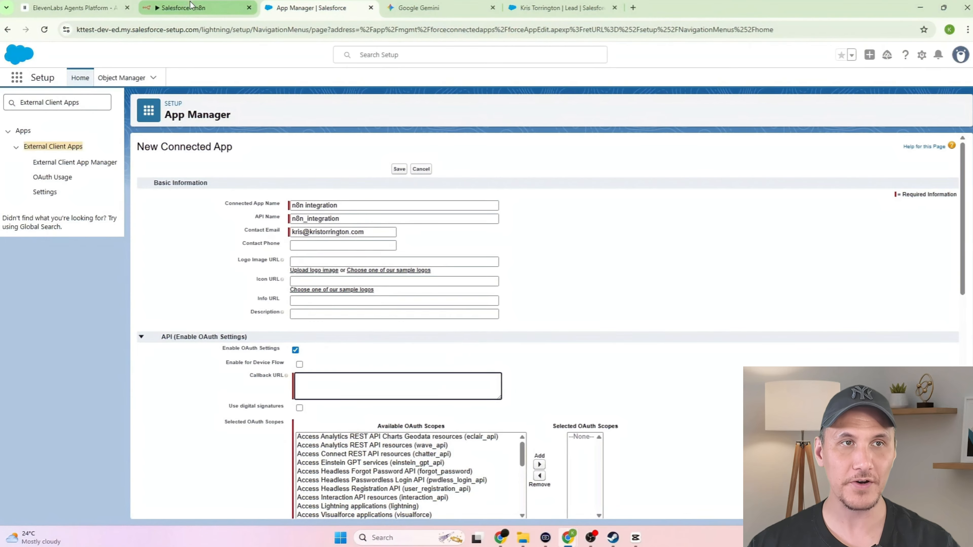
click(194, 8)
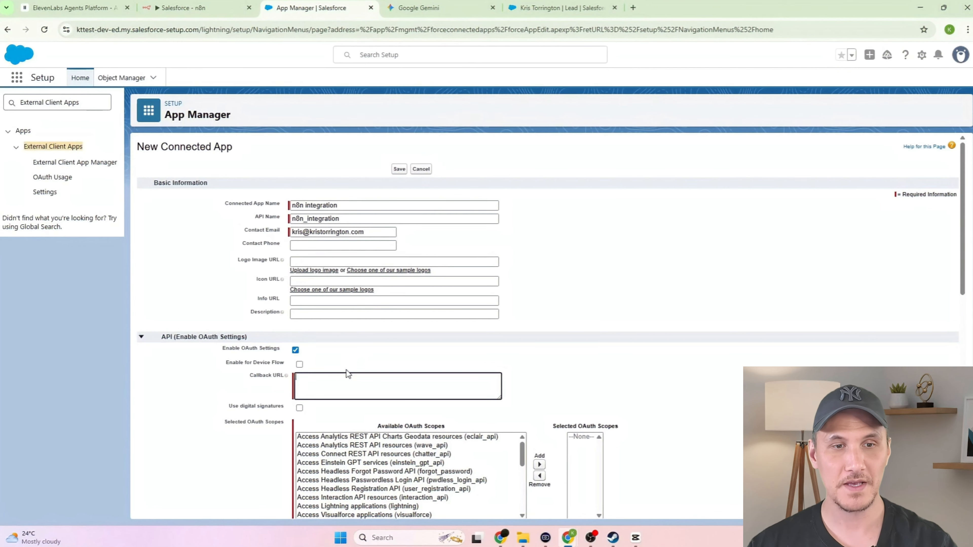
key(ctrl+v)
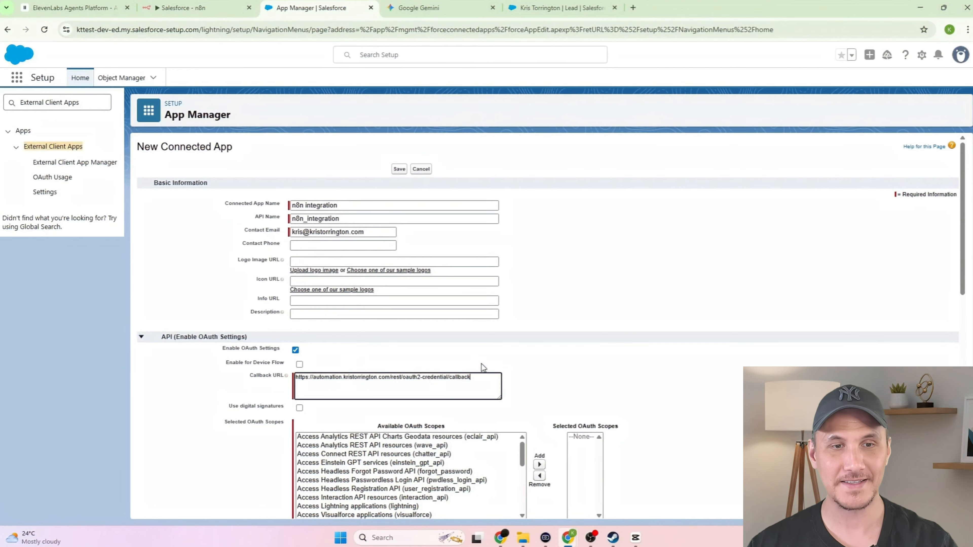
click(586, 347)
- Add the Full access and refresh_token, offline_access scopes, and stop requiring a secret for web server flow
scroll(592, 344, down, 3)
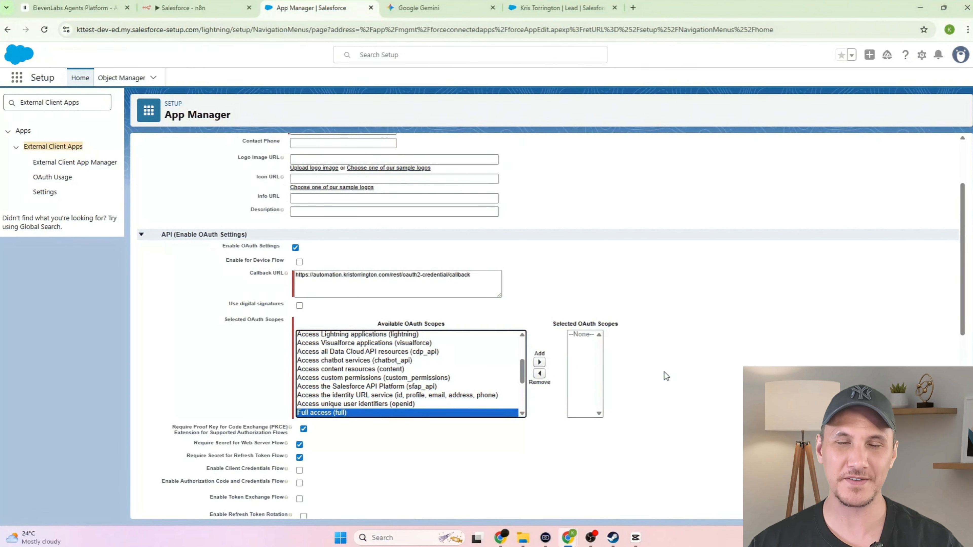
click(540, 362)
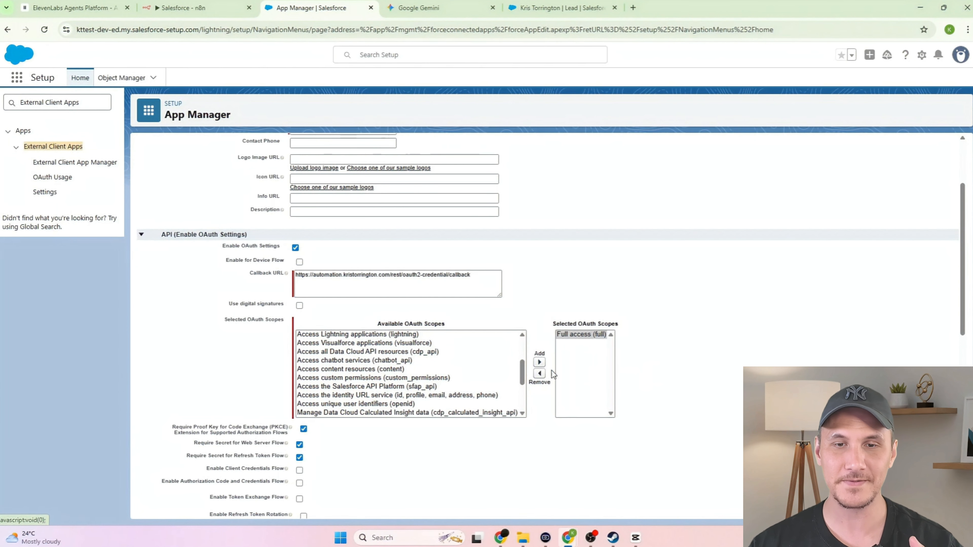
scroll(498, 384, down, 3)
click(498, 404)
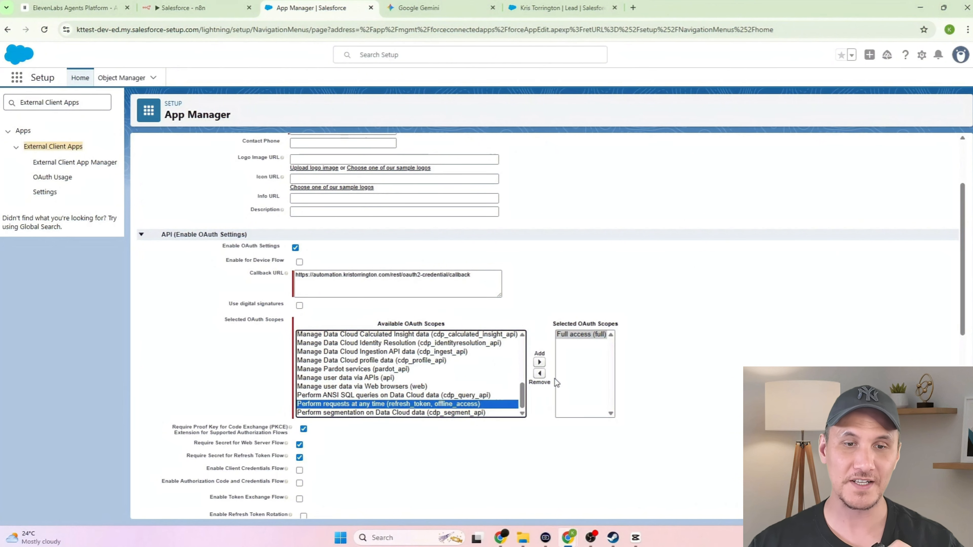
click(542, 364)
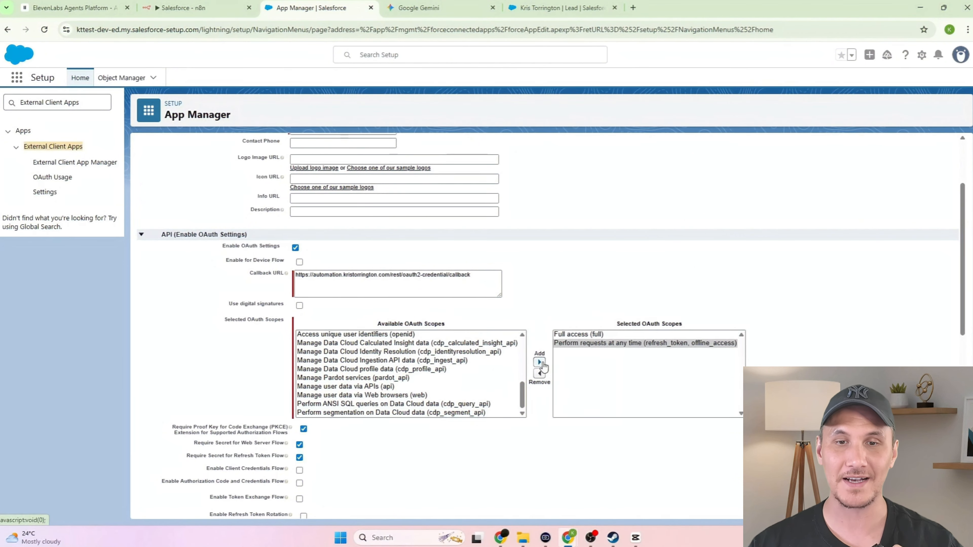
scroll(589, 351, down, 3)
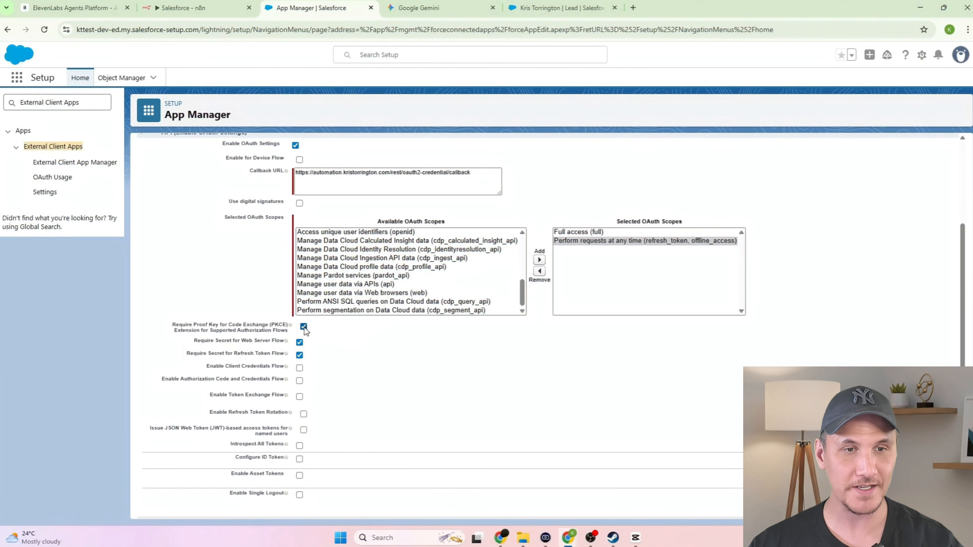
click(301, 344)
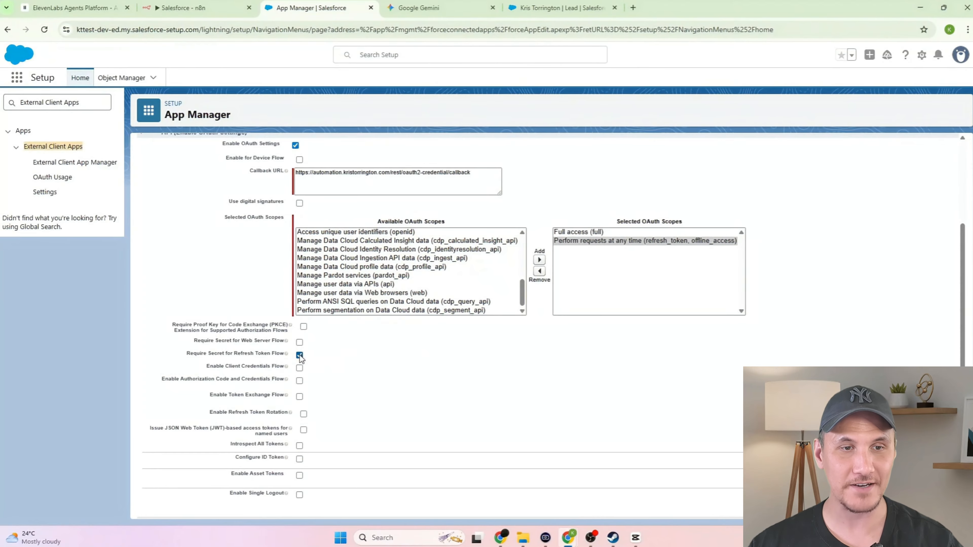
scroll(579, 393, down, 8)
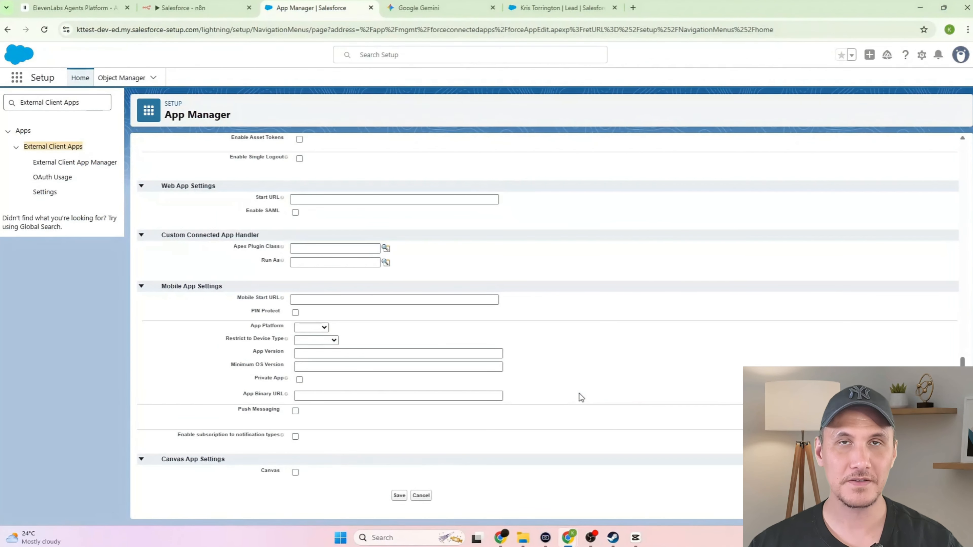
- Save the 'n8n integration' connected app, open its consumer details, and copy the Consumer Key
click(398, 495)
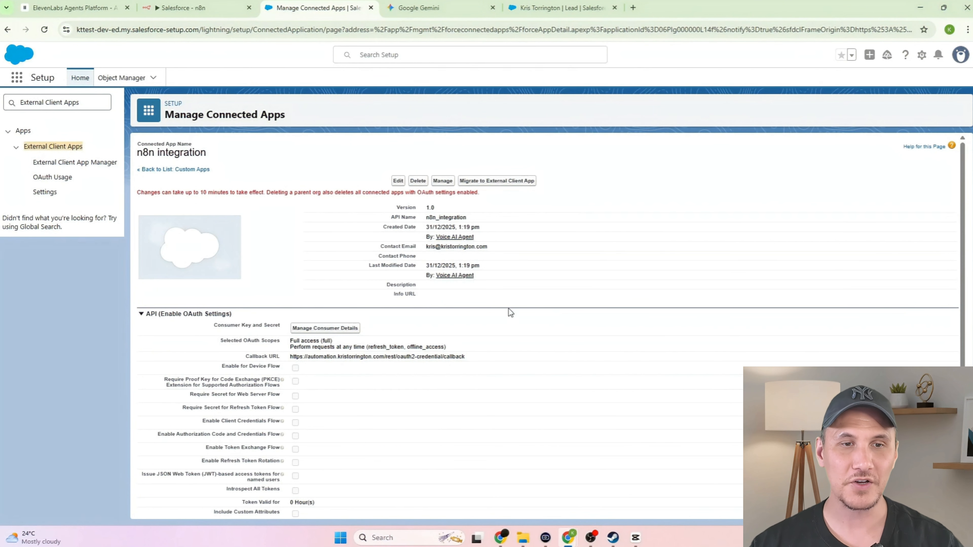
click(337, 330)
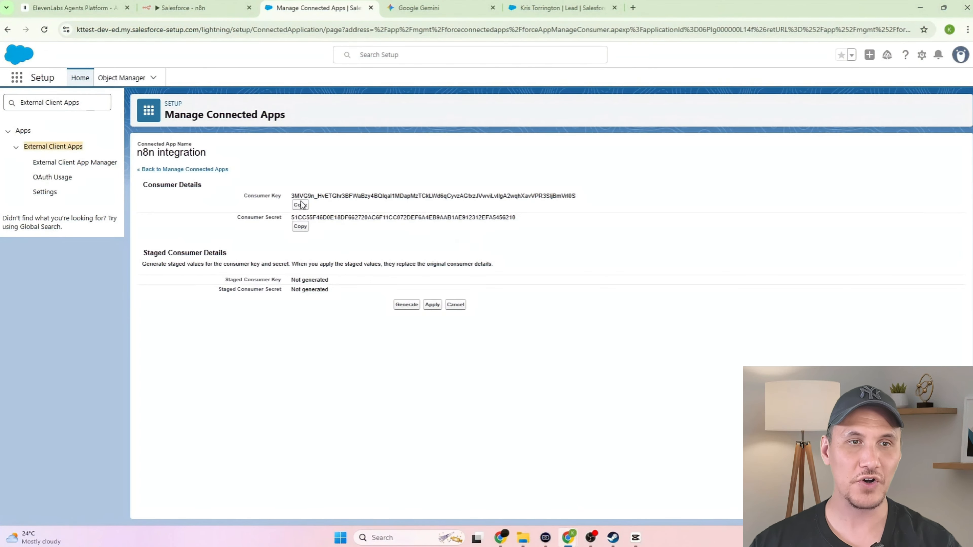
click(300, 203)
- Paste the consumer key as Client ID and the consumer secret as Client Secret, keeping Production
click(171, 8)
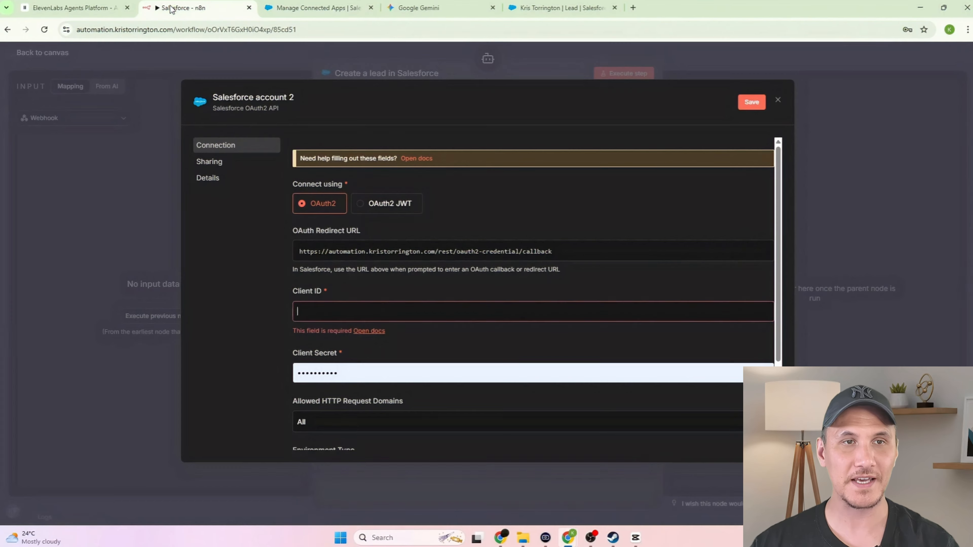
key(ctrl+v)
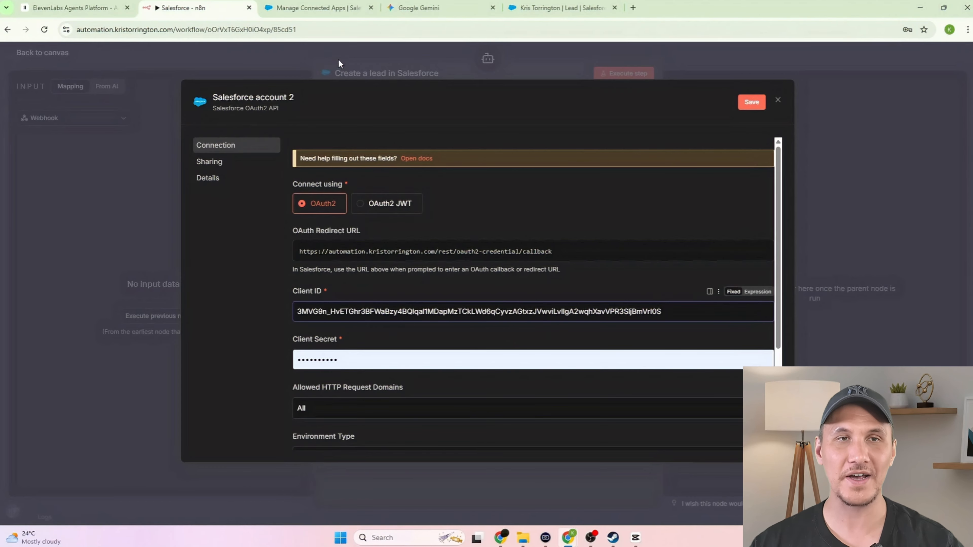
click(299, 8)
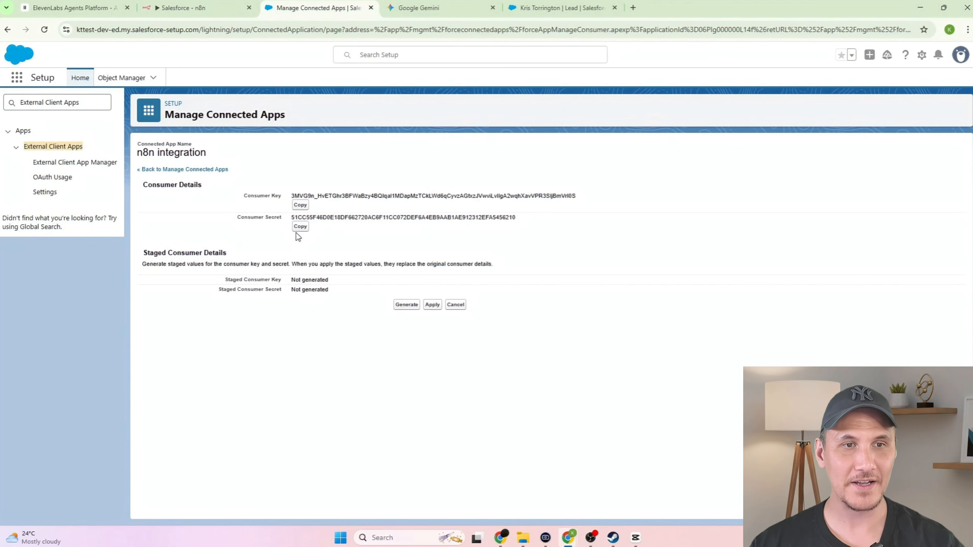
click(184, 8)
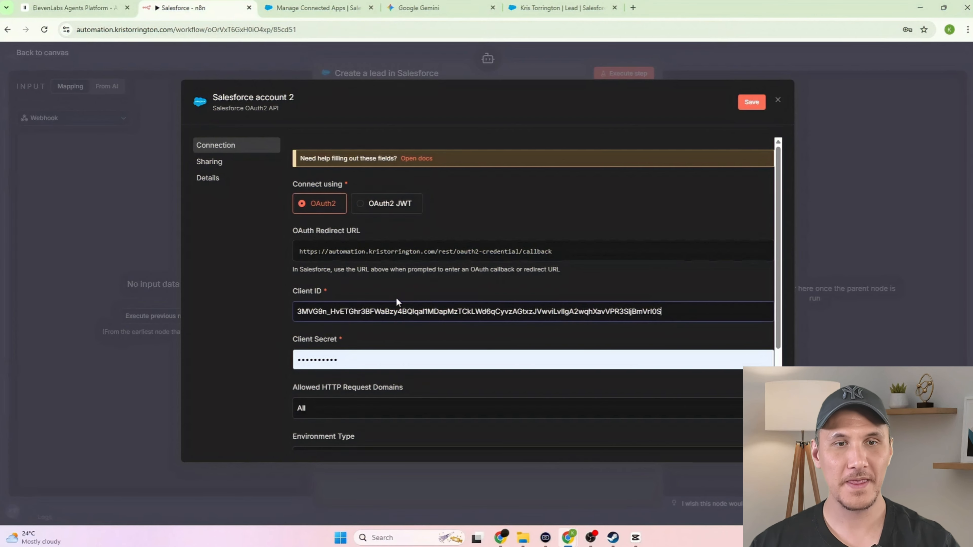
click(376, 363)
key(ctrl+v)
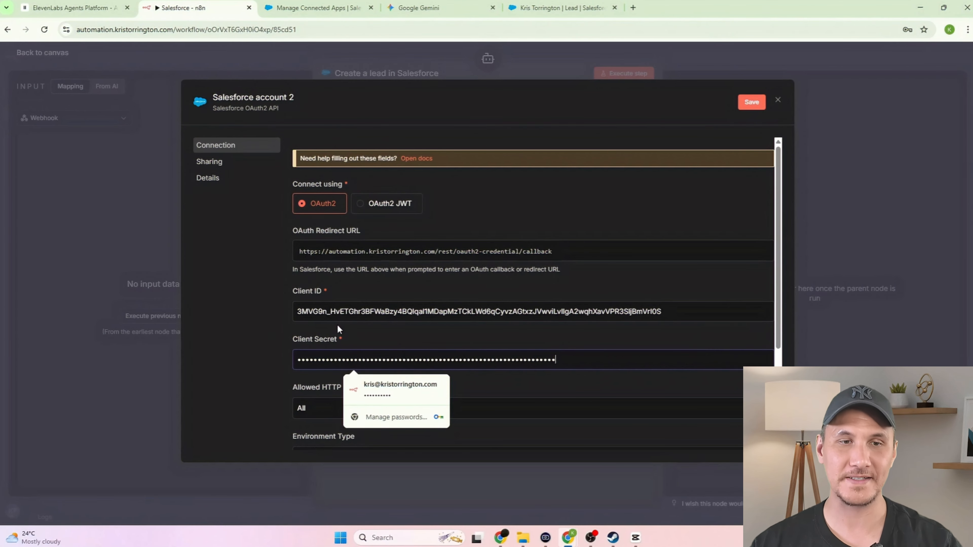
scroll(546, 320, down, 3)
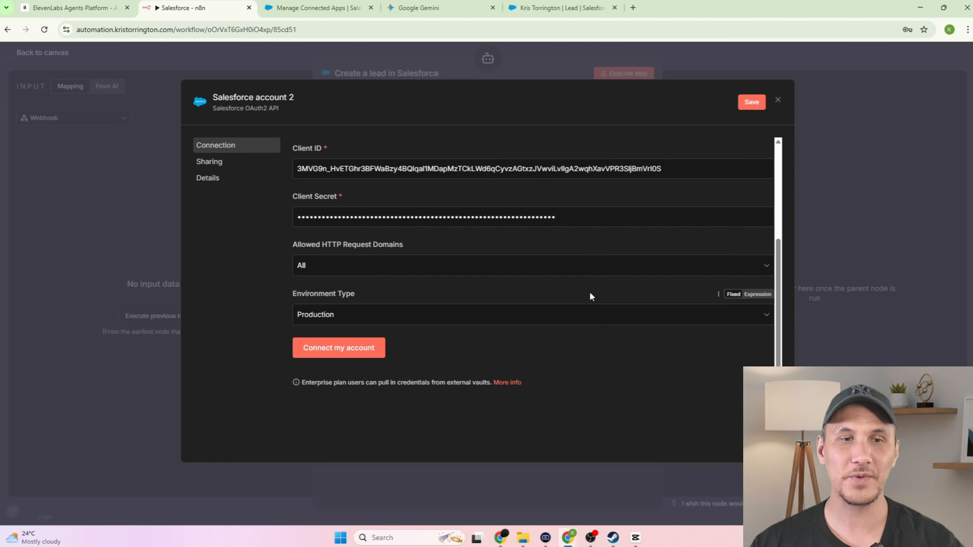
click(555, 315)
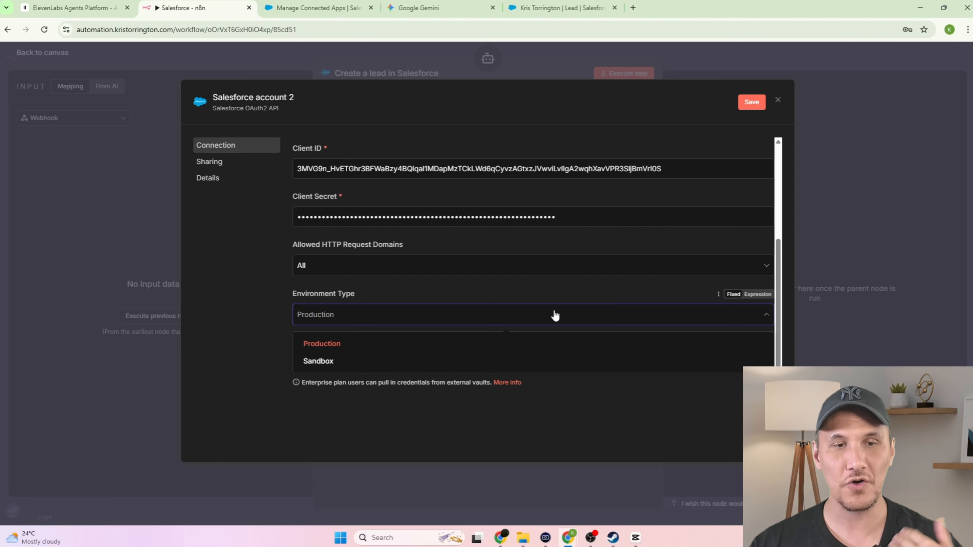
click(555, 315)
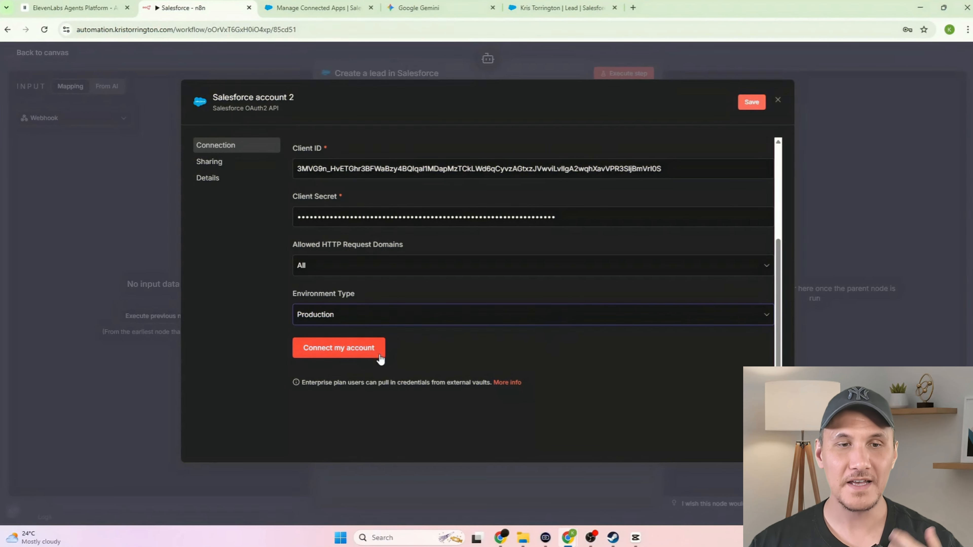
- Connect the Salesforce account 2 credential, dismiss the error popup, and close the credential dialog
click(338, 348)
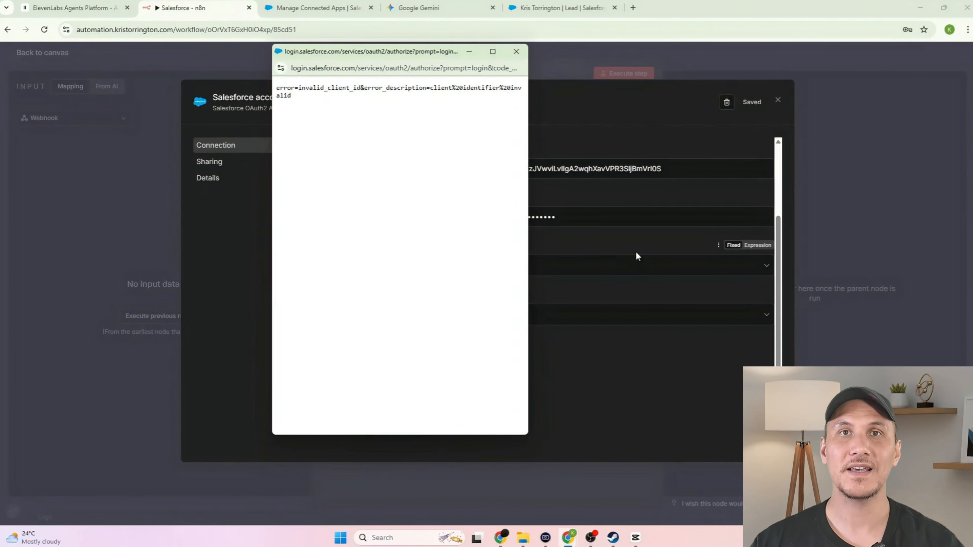
click(517, 52)
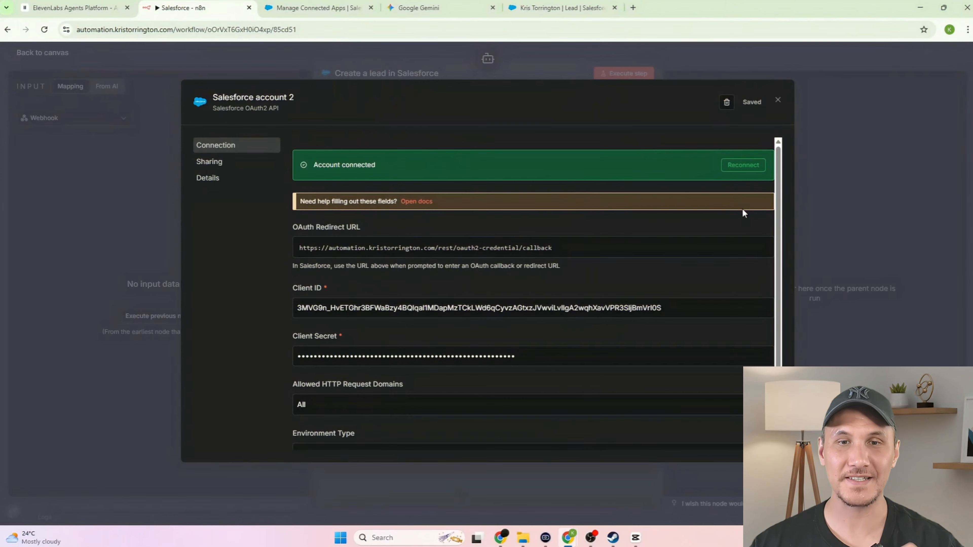
click(779, 99)
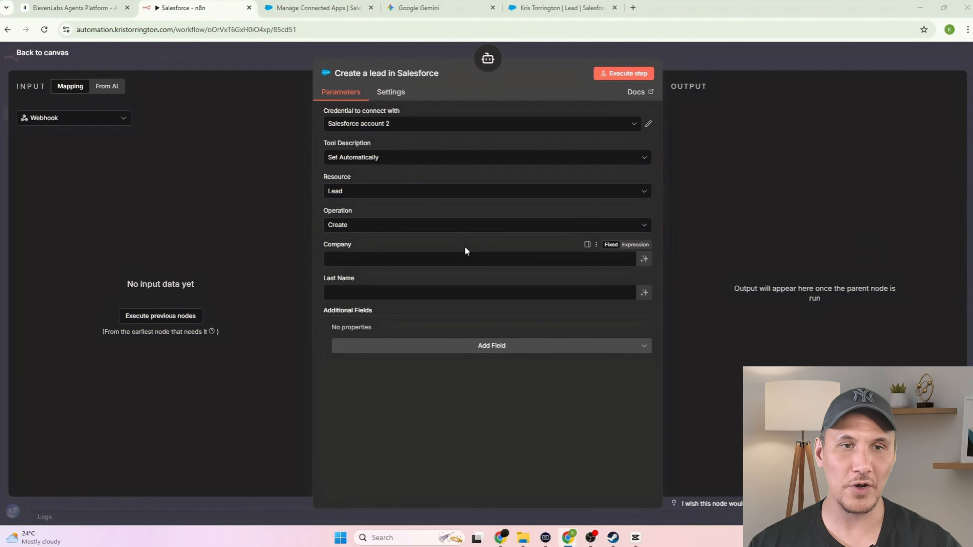
- Change the Salesforce tool's operation to Get Many leads
click(413, 230)
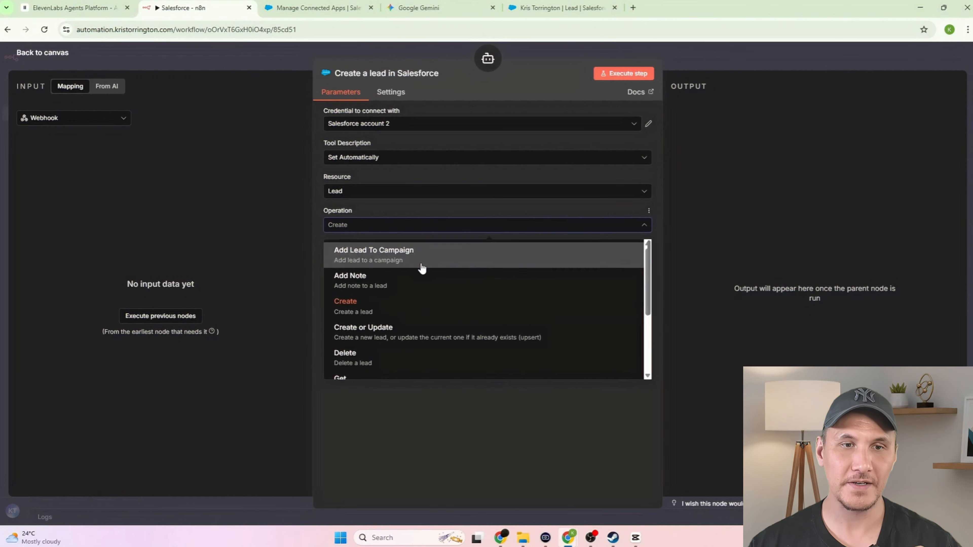
scroll(426, 291, down, 3)
click(437, 319)
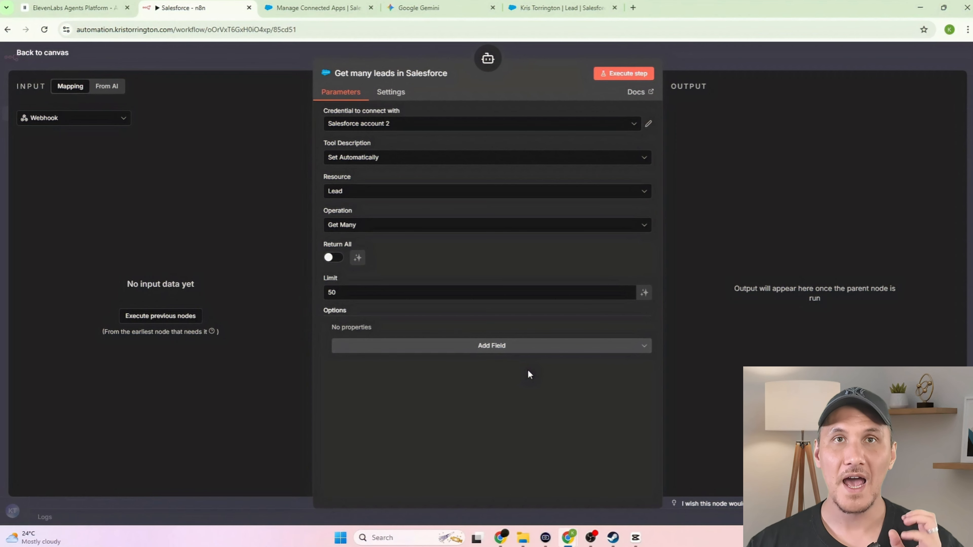
- Add a Conditions filter on the Email field with a model-supplied value, then return to the canvas
click(500, 347)
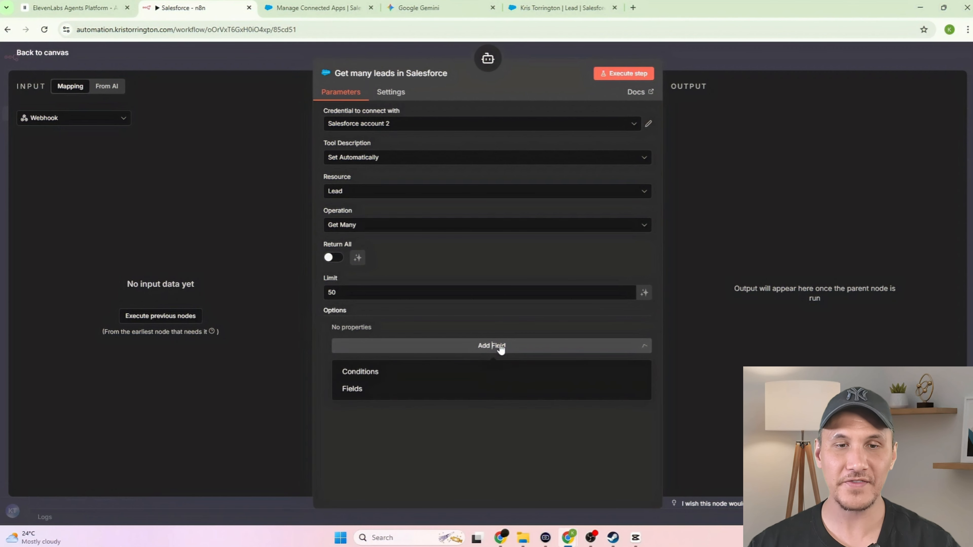
click(460, 374)
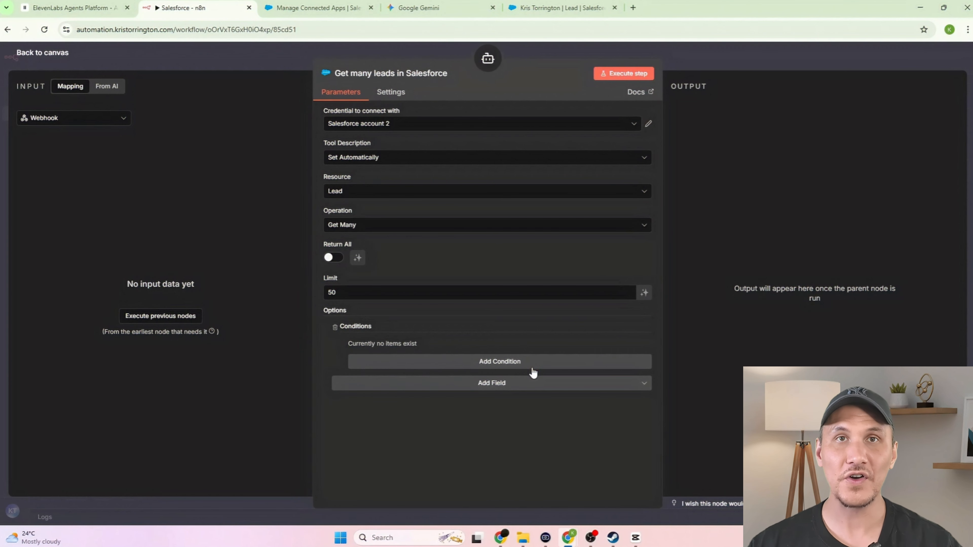
click(515, 366)
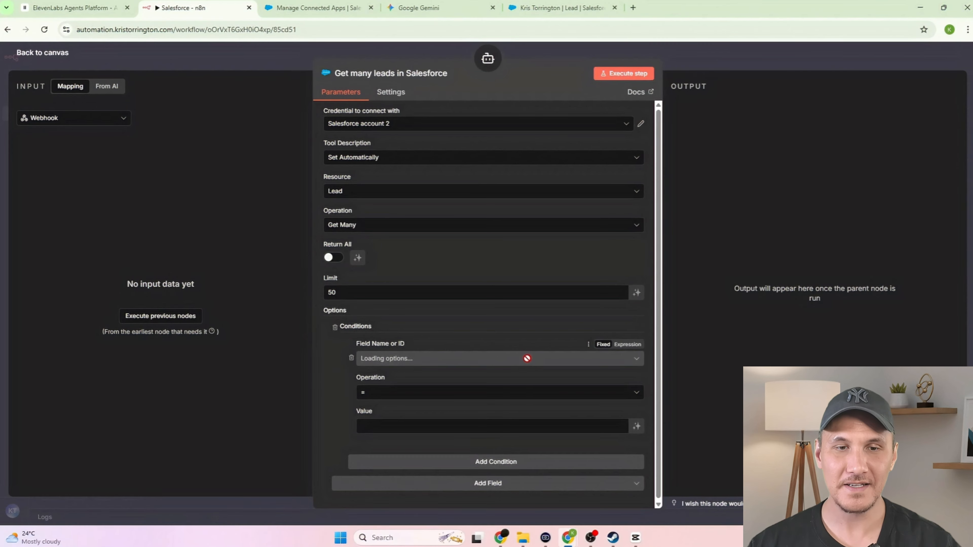
click(432, 365)
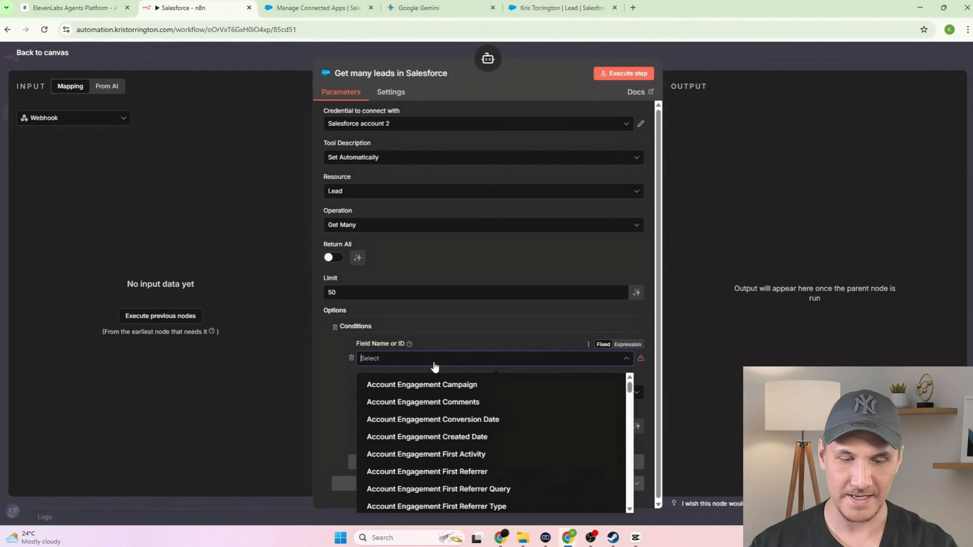
text(email)
key(Return)
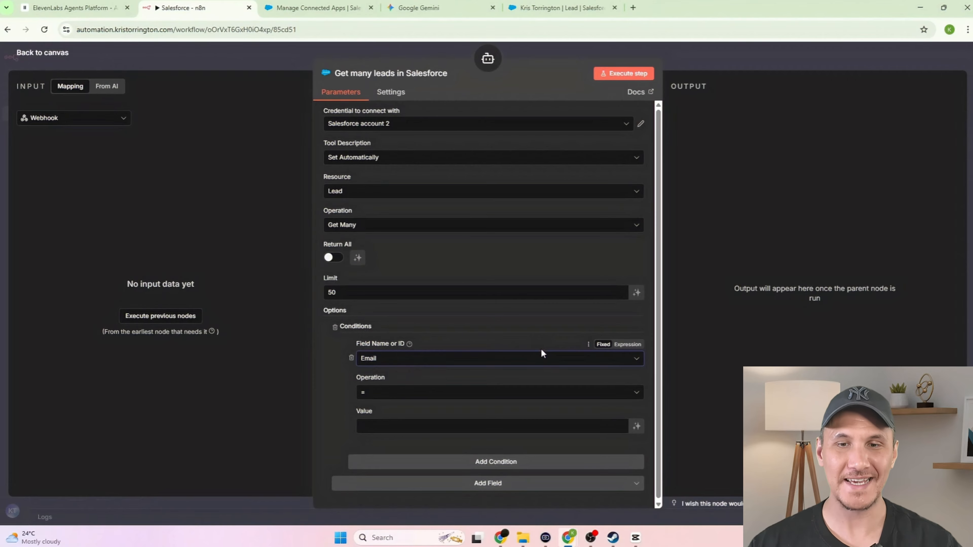
click(636, 427)
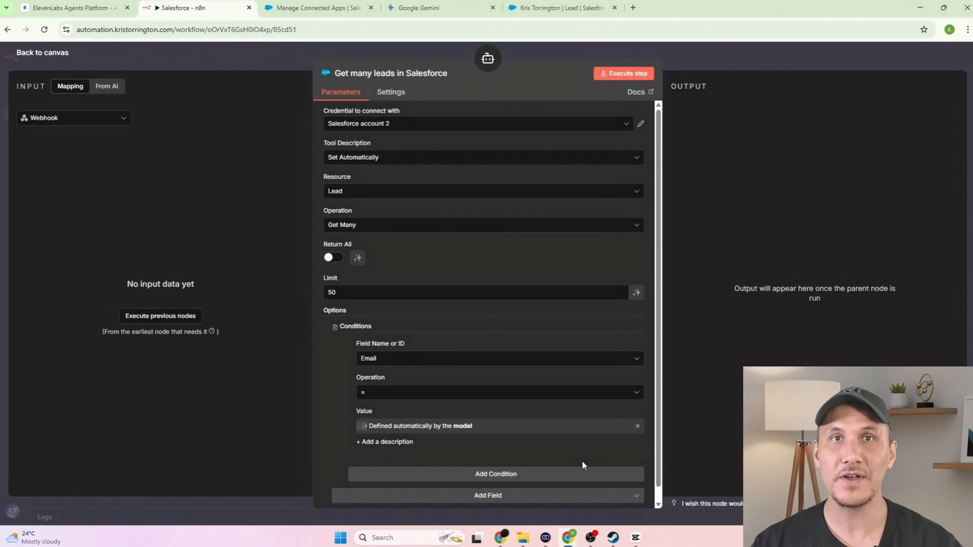
key(Escape)
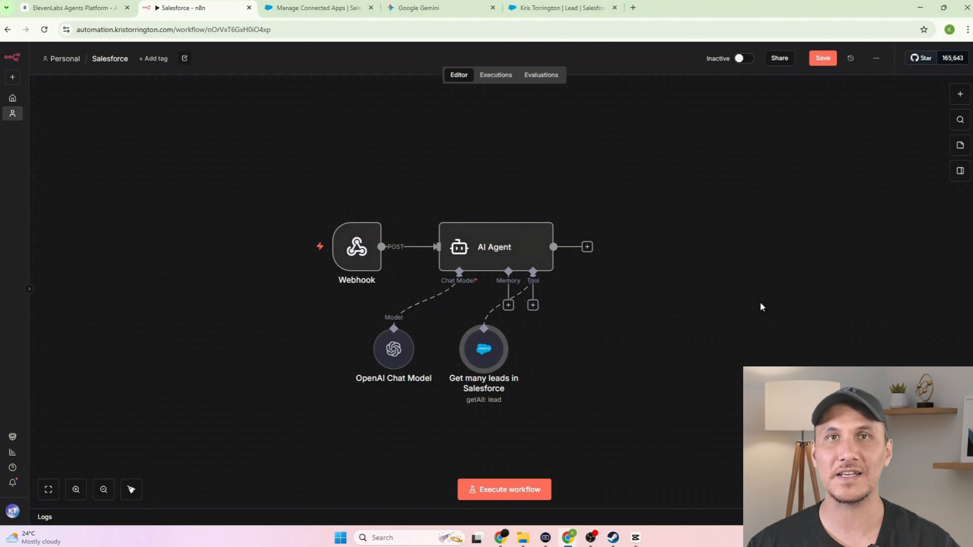
- Add a Salesforce tool to the AI Agent with Company and Last Name filled by the model
click(533, 305)
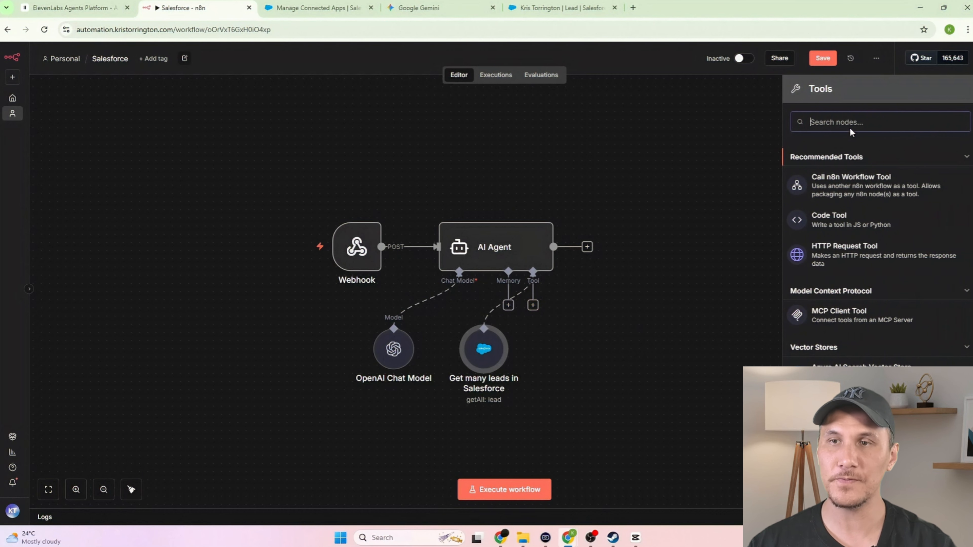
text(sales)
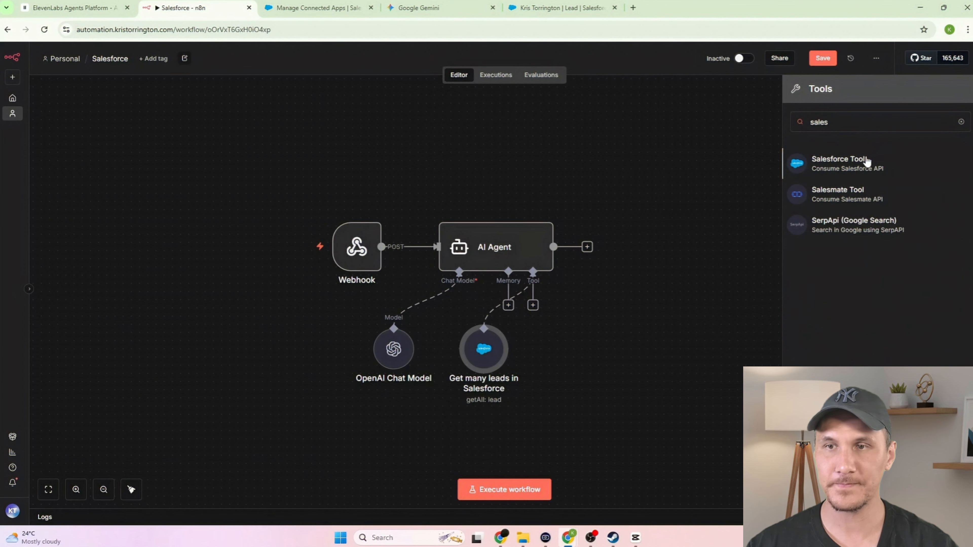
click(865, 164)
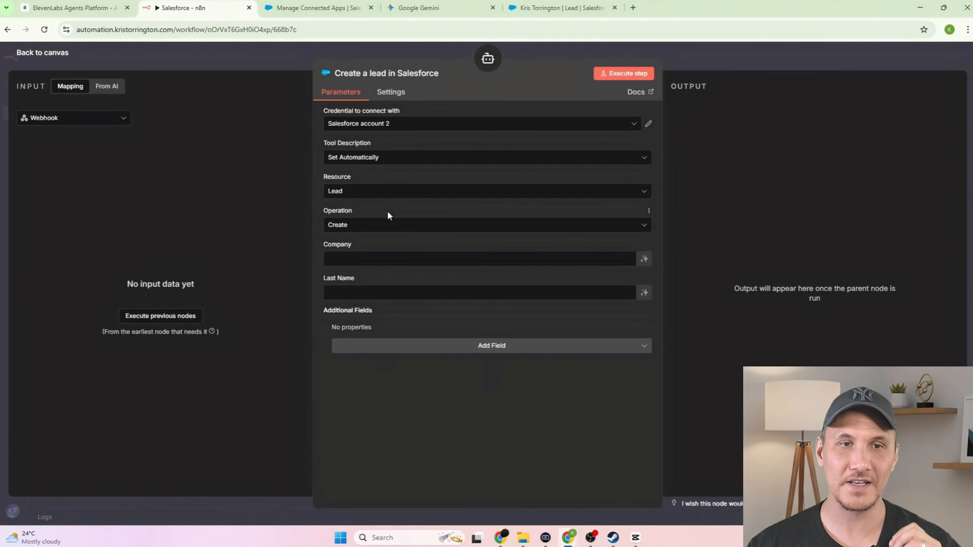
click(645, 261)
click(645, 305)
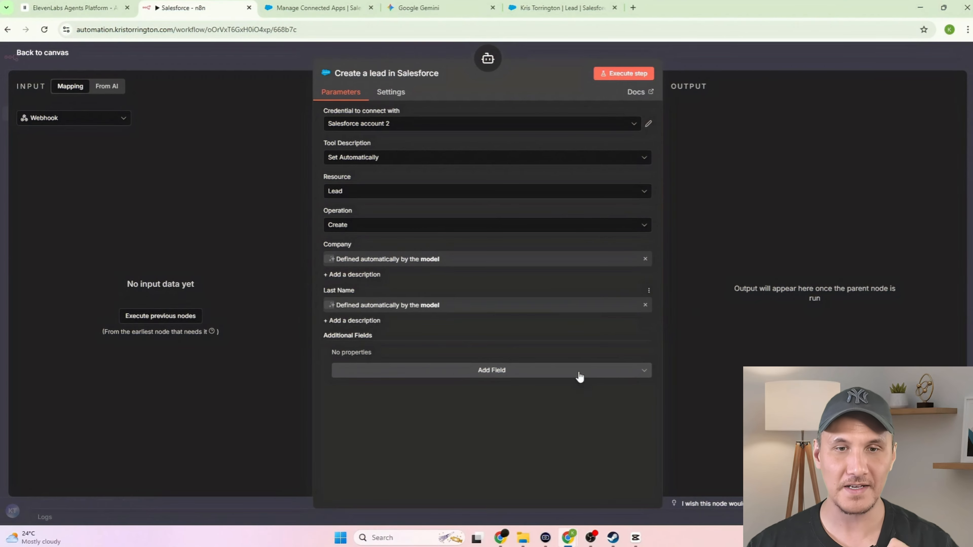
- Add First Name and Email lead fields, both filled by the model
click(536, 375)
text(first)
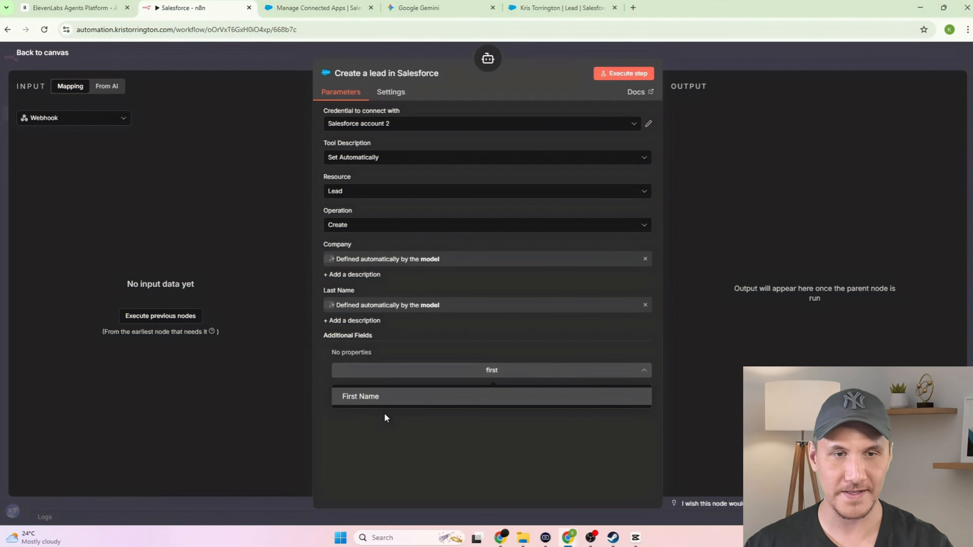
click(387, 399)
click(495, 394)
text(email)
click(402, 415)
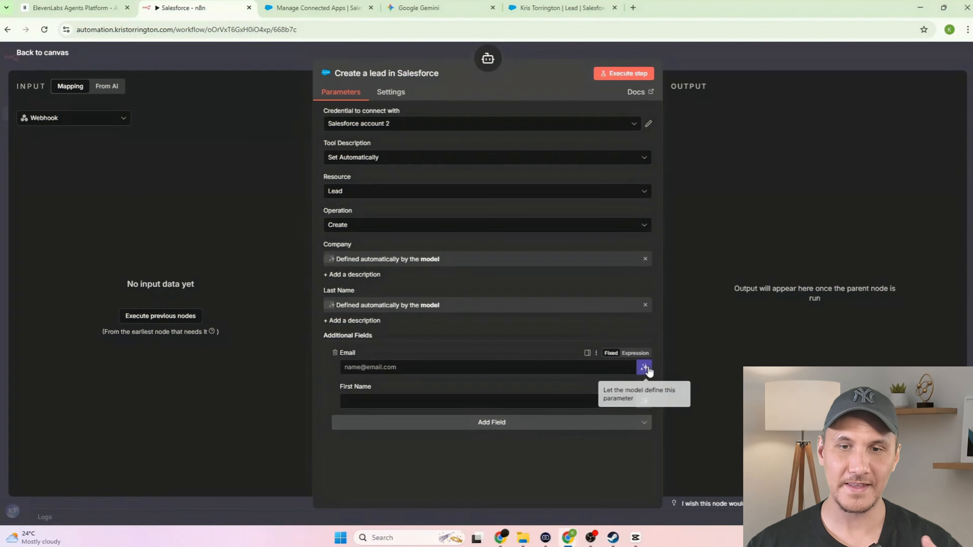
click(645, 368)
click(645, 407)
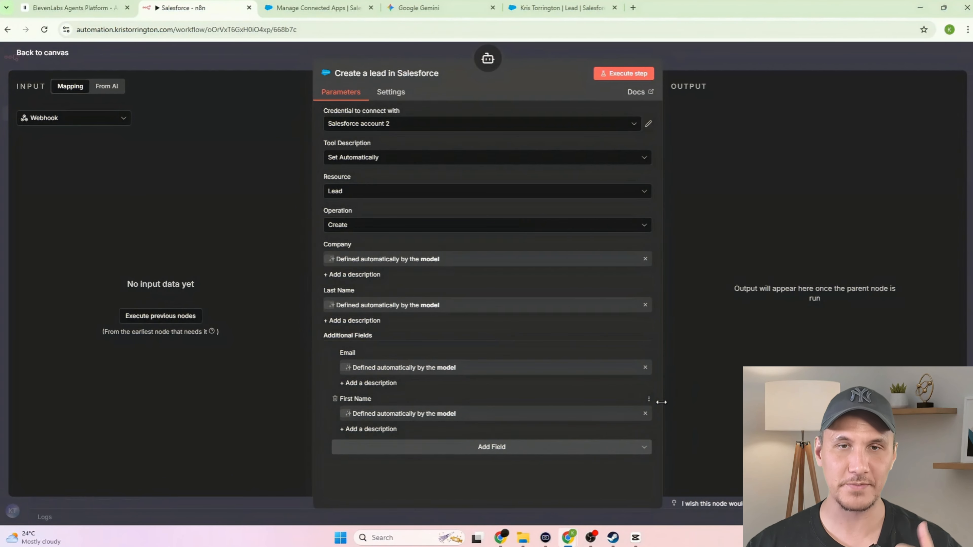
click(665, 378)
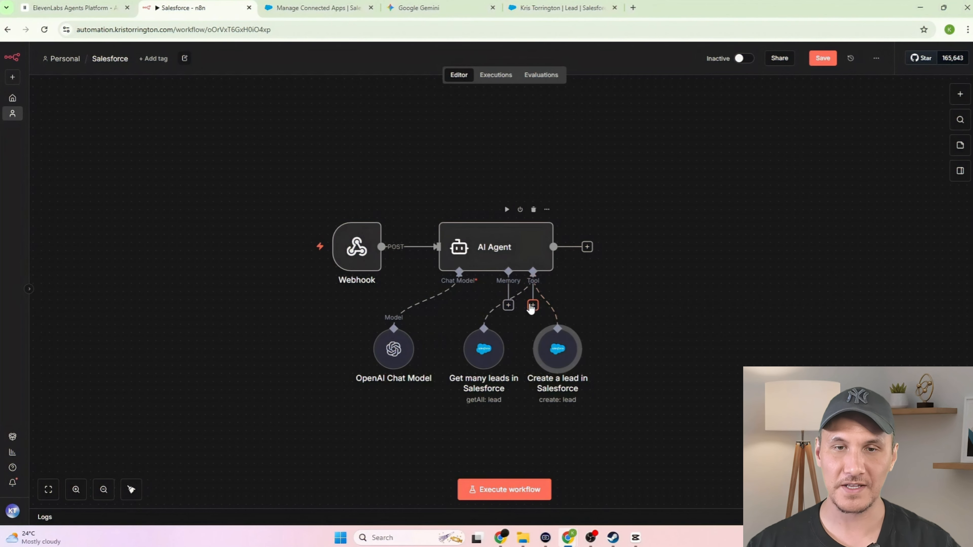
- Add another Salesforce tool set to Add Note, with the Lead ID supplied by the model
click(533, 306)
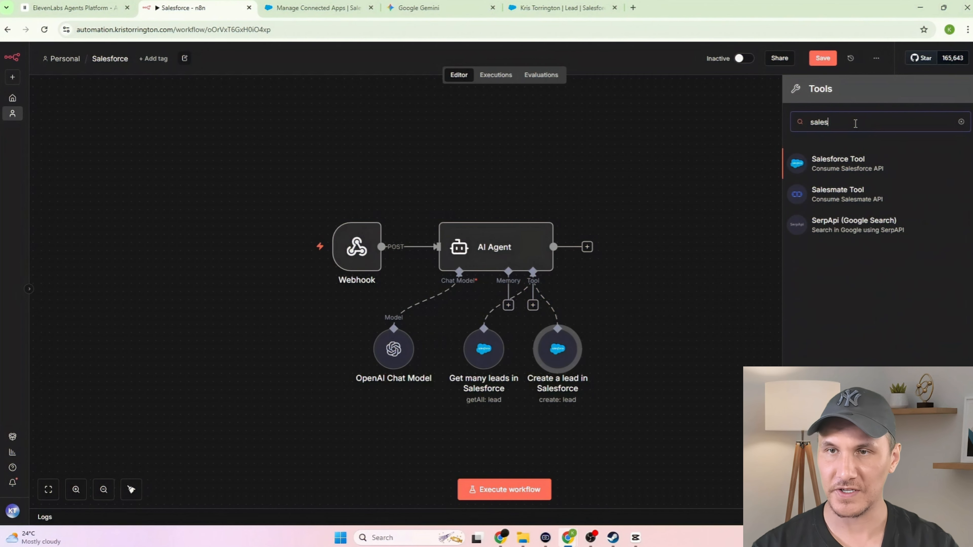
click(876, 169)
click(432, 226)
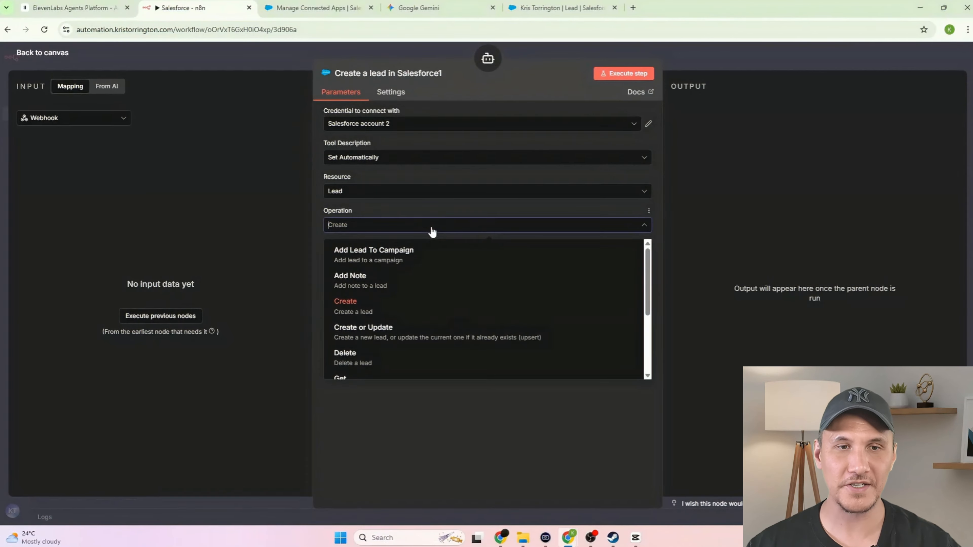
click(425, 282)
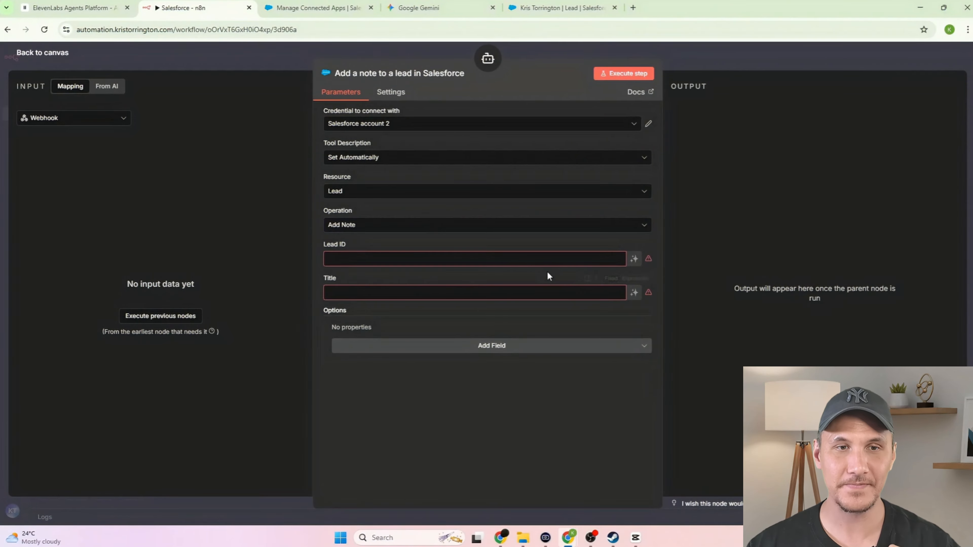
click(635, 261)
- Title the note 'Discovery Call - Sienna AI Agent' and add a model-written Body field
click(461, 307)
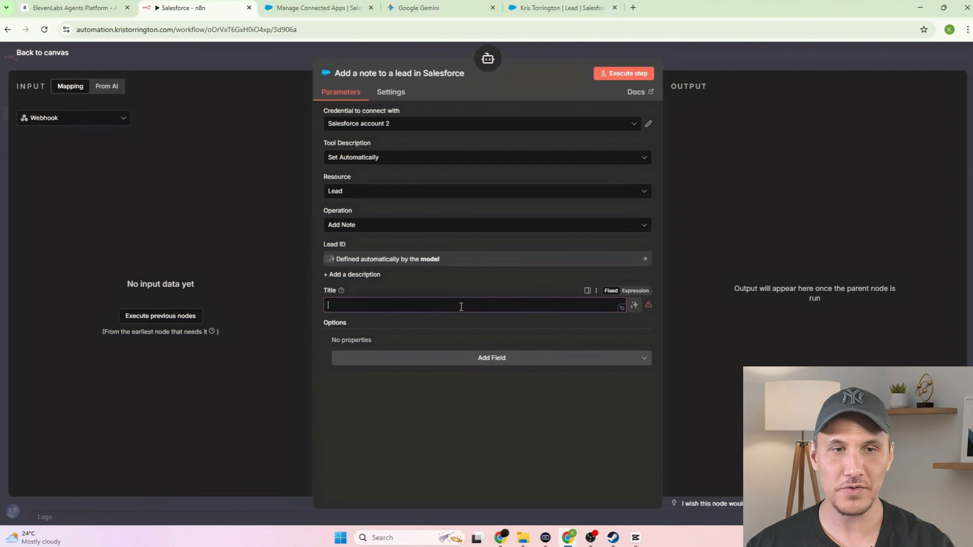
text(Discovery Call - Sienna AI Agent)
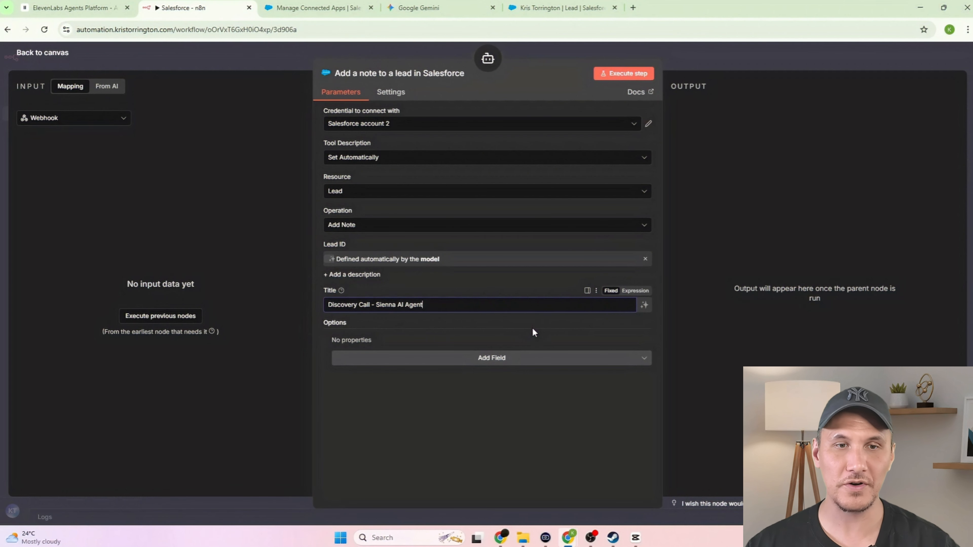
click(530, 327)
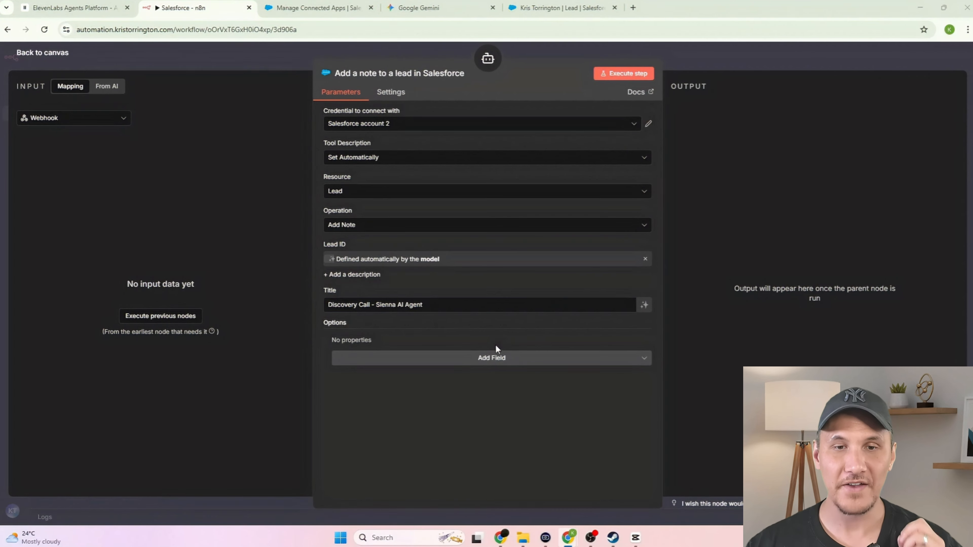
click(493, 364)
click(437, 387)
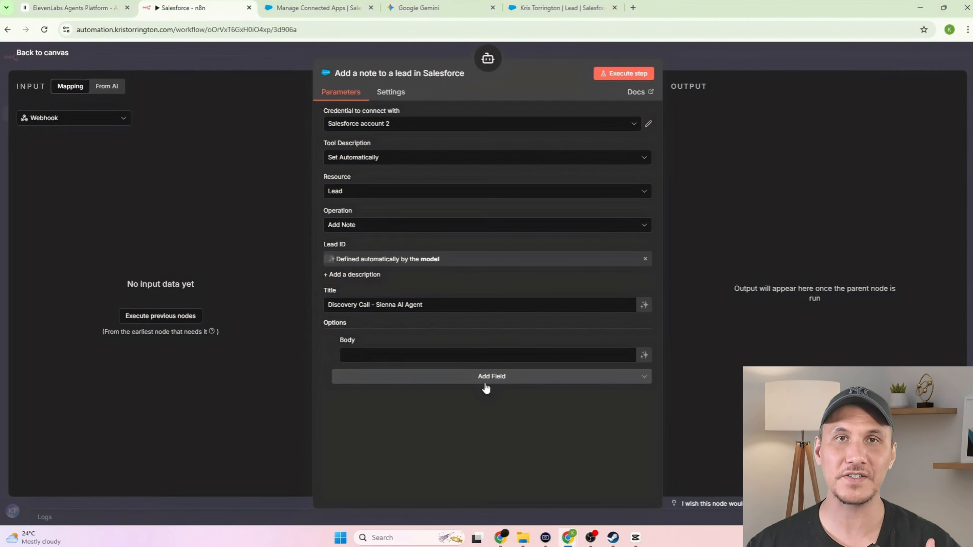
click(645, 356)
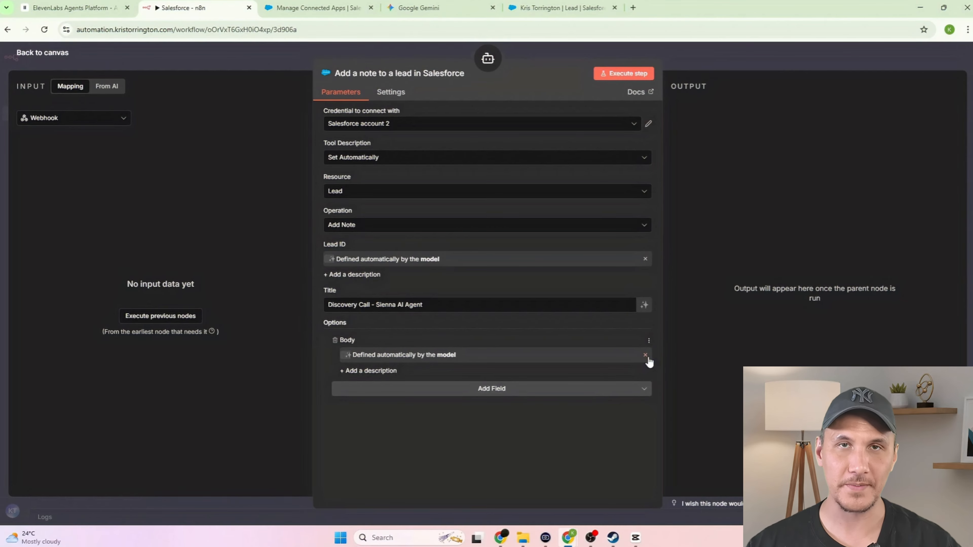
key(Escape)
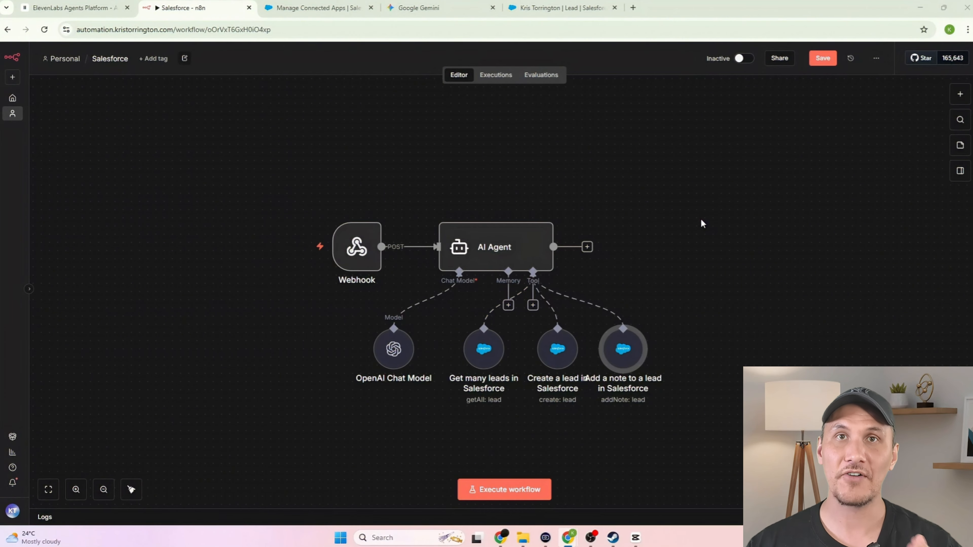
click(532, 305)
- Add a Salesforce Add Lead To Campaign tool using The "Future of Scale" Summit and a model-supplied Lead ID
text(sales)
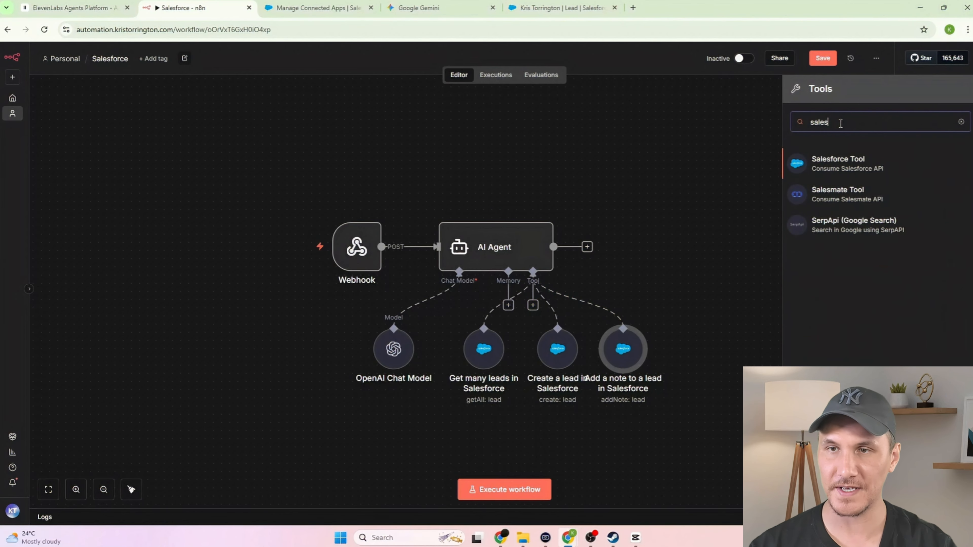
click(877, 164)
click(461, 227)
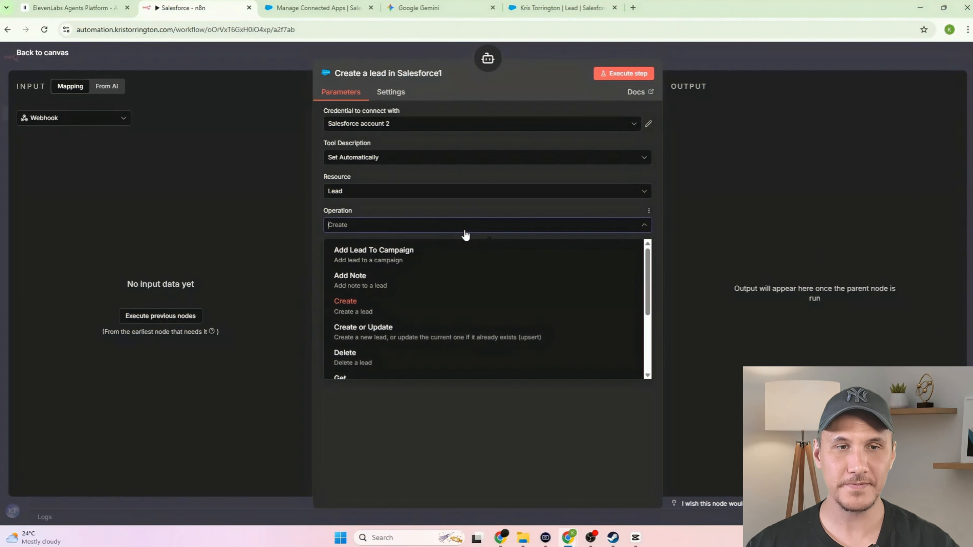
click(454, 255)
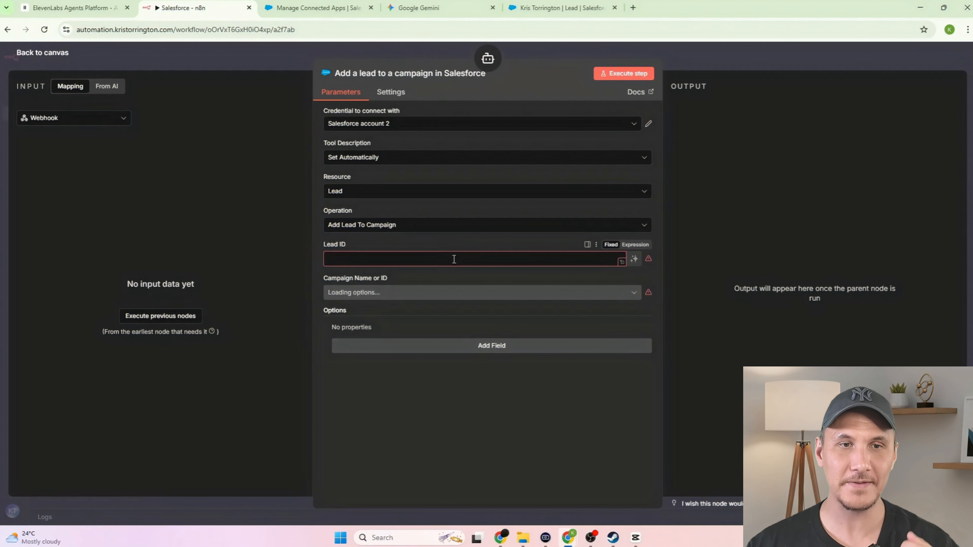
click(635, 259)
click(473, 309)
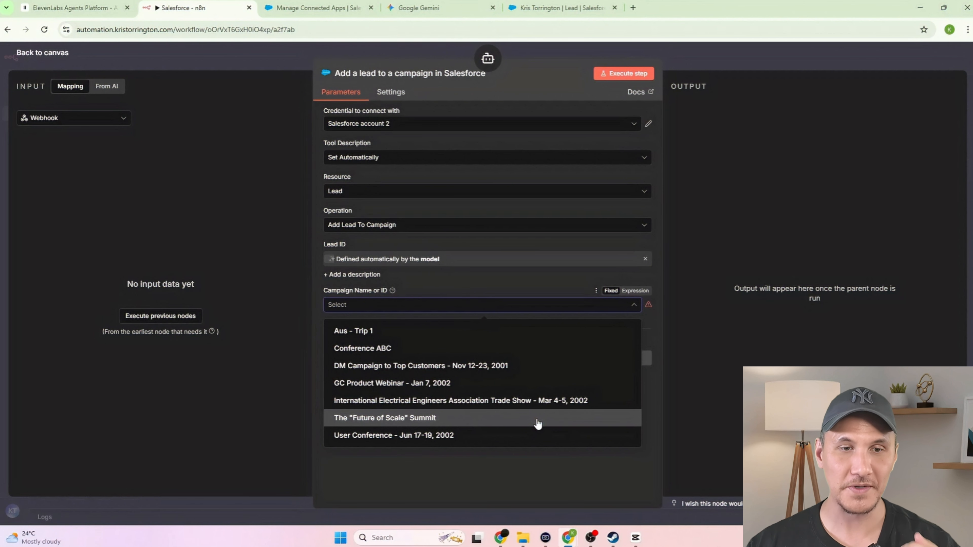
click(538, 419)
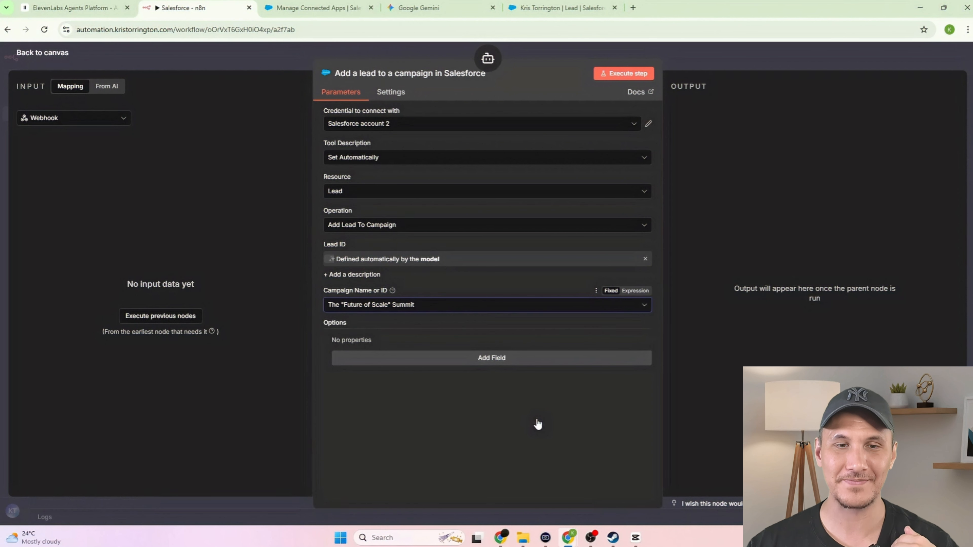
key(Escape)
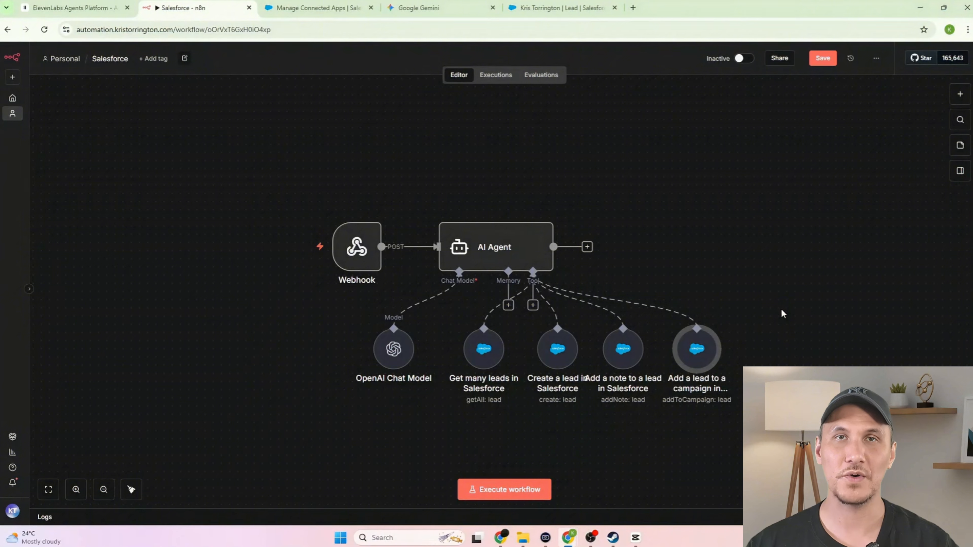
- Add a Respond to Webhook step after the AI Agent
click(587, 247)
key(Escape)
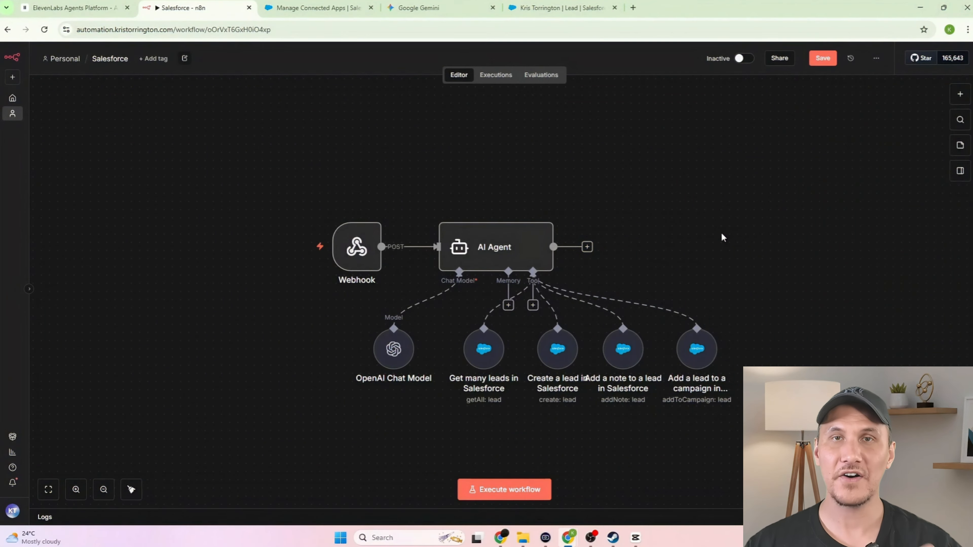
click(587, 247)
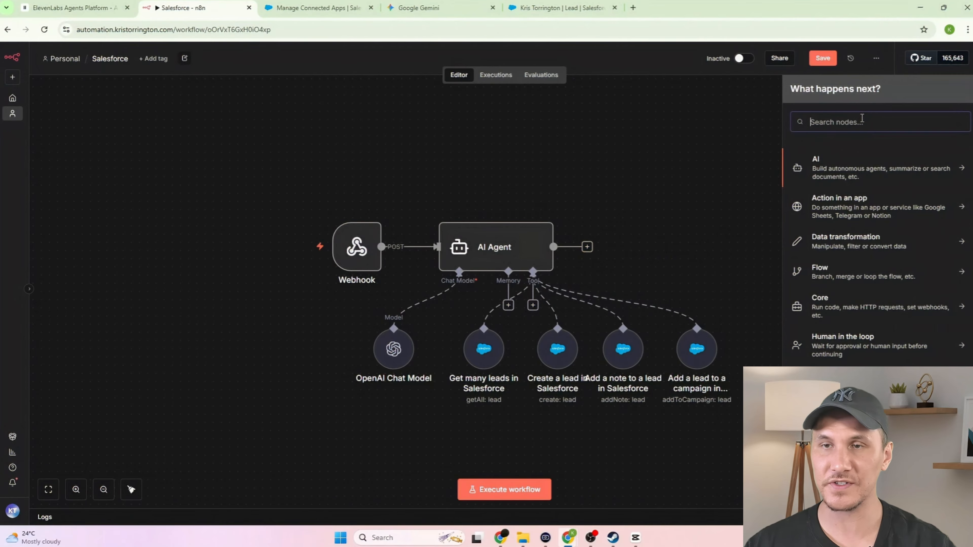
text(respond)
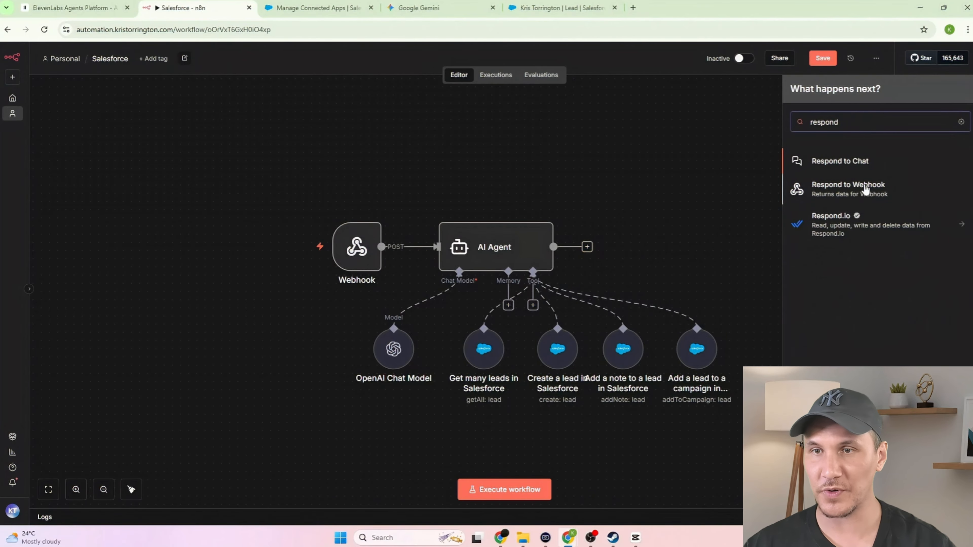
click(878, 199)
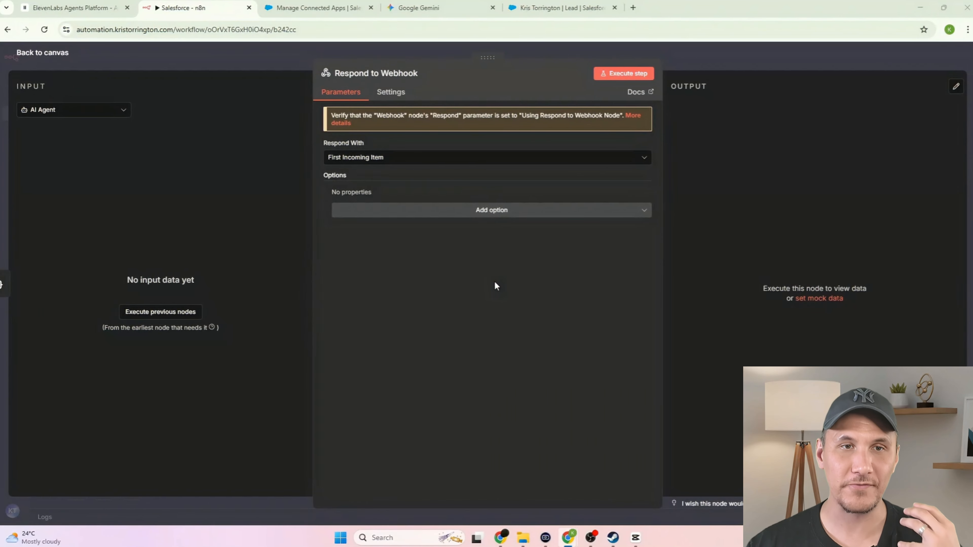
click(713, 61)
- Activate the workflow and copy the Webhook node's production URL for ElevenLabs
click(743, 58)
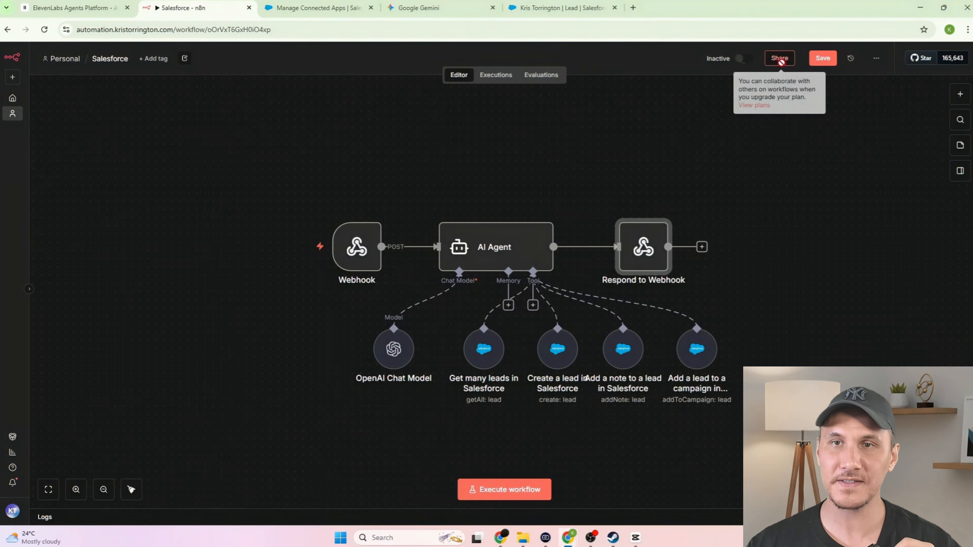
double_click(361, 259)
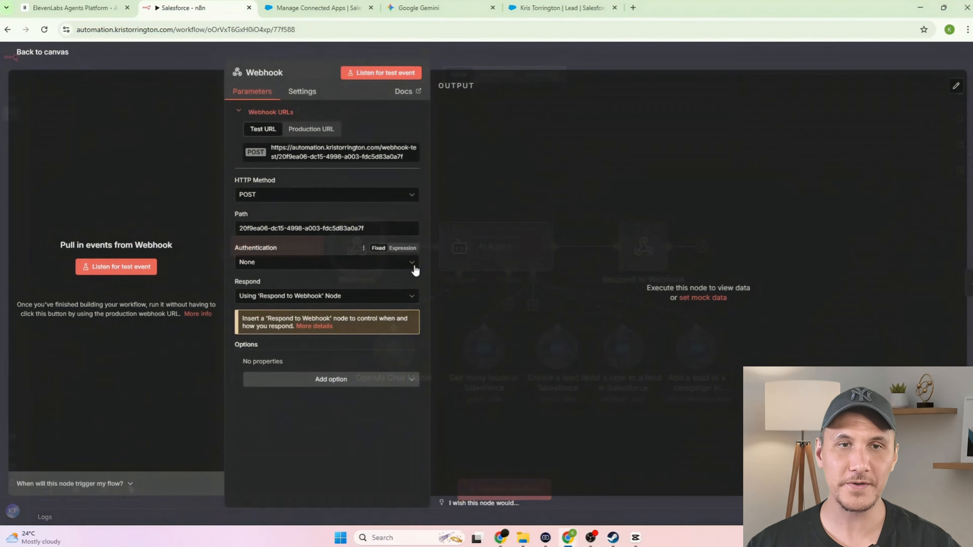
click(330, 130)
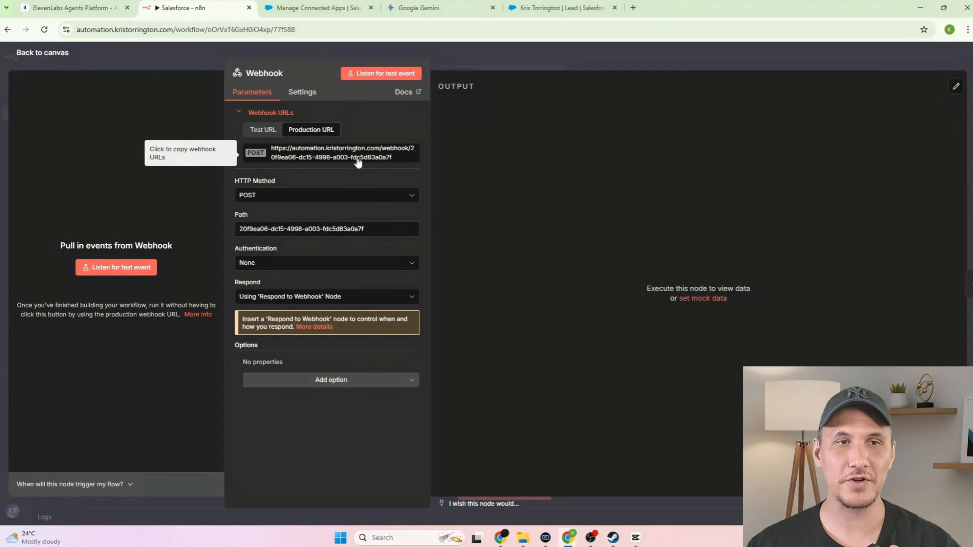
click(82, 8)
- Paste the n8n production webhook URL into the tool's URL field
click(915, 228)
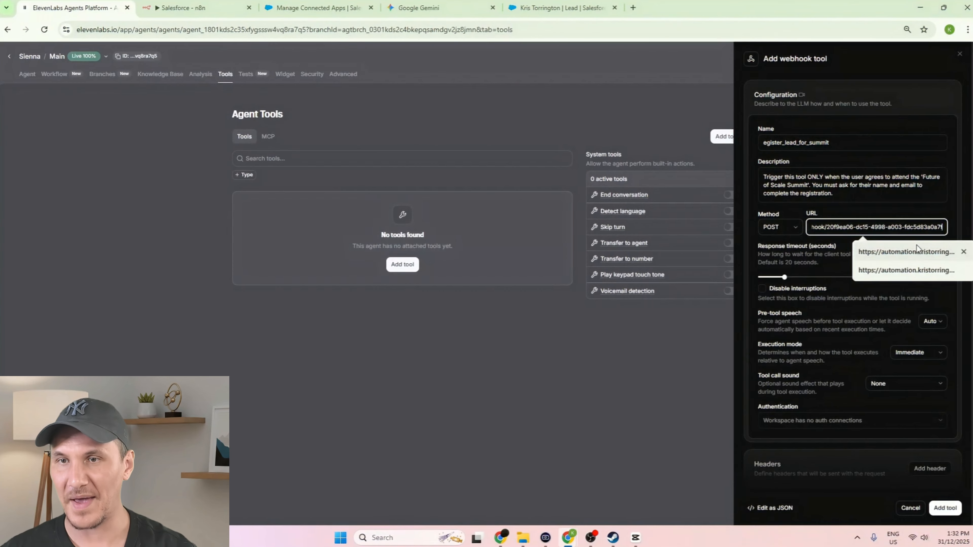
click(939, 250)
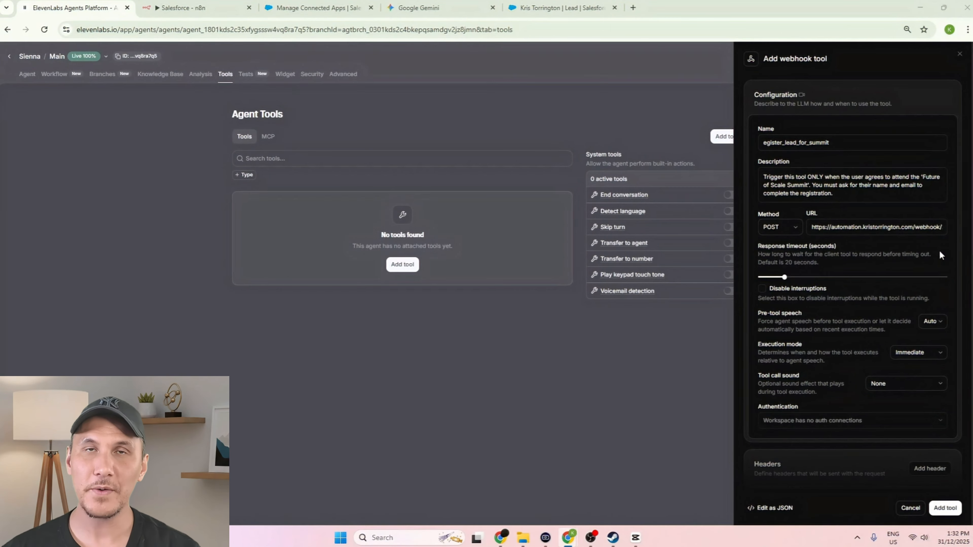
- Describe the body parameters as registering the lead for the Future of Scale Summit
scroll(882, 272, down, 6)
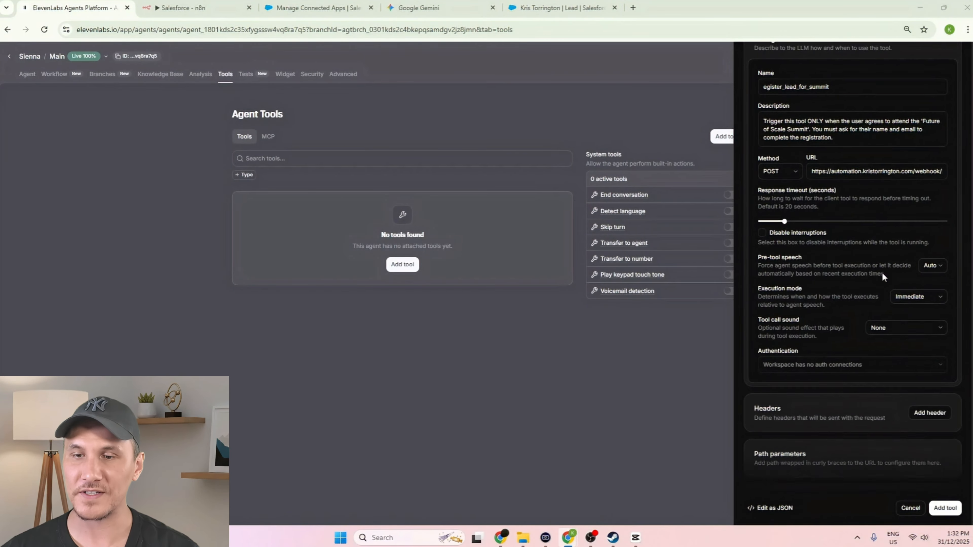
scroll(905, 268, down, 1)
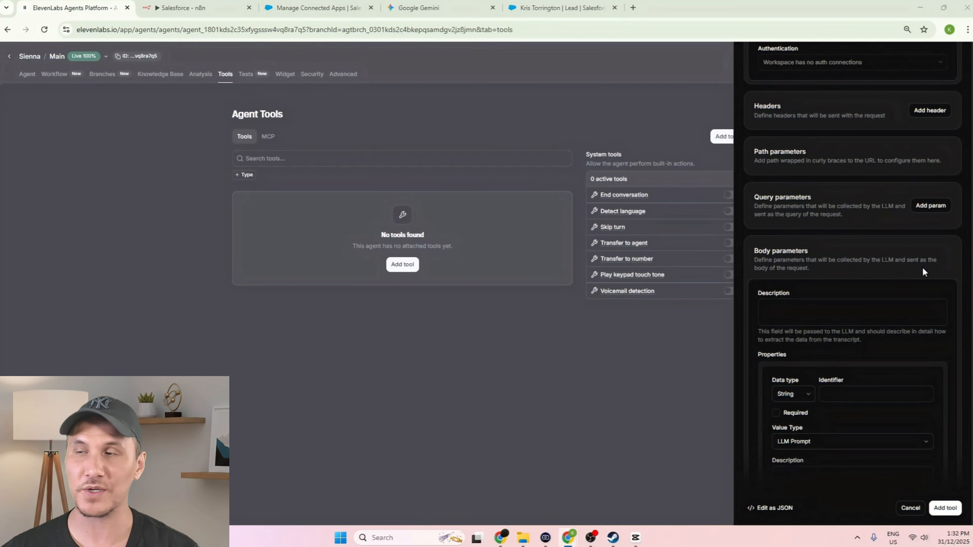
click(837, 330)
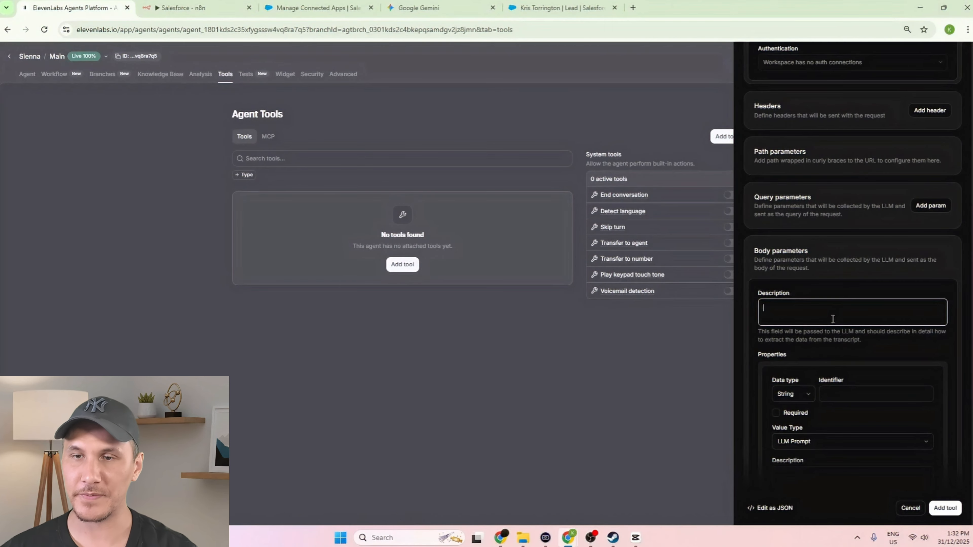
text(Executes the official registration for the Future of Scale Summit. Use this tool only after the user has explicitly confirmed their attendance and provided their name and email address and add a call summary.)
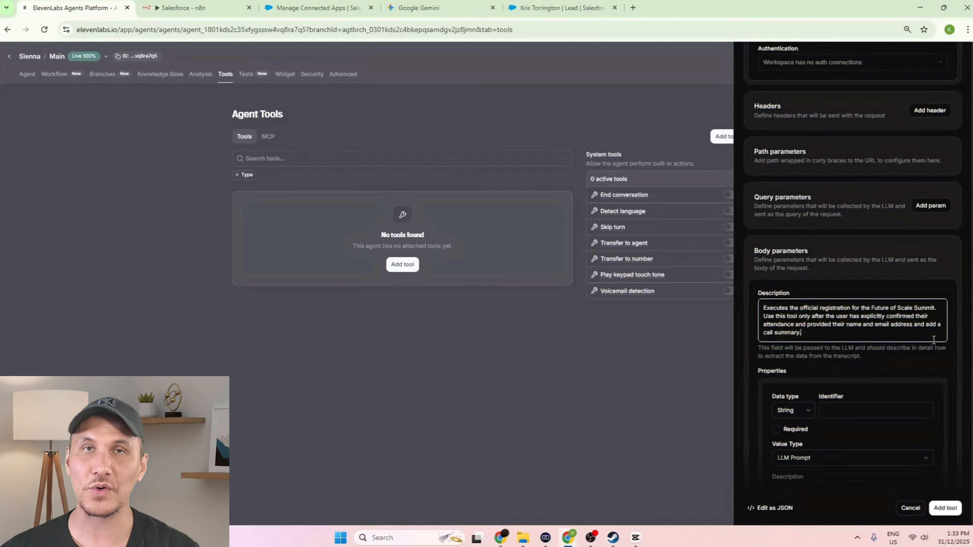
- Add a required lead_name body property with its description
click(901, 295)
scroll(893, 356, down, 1)
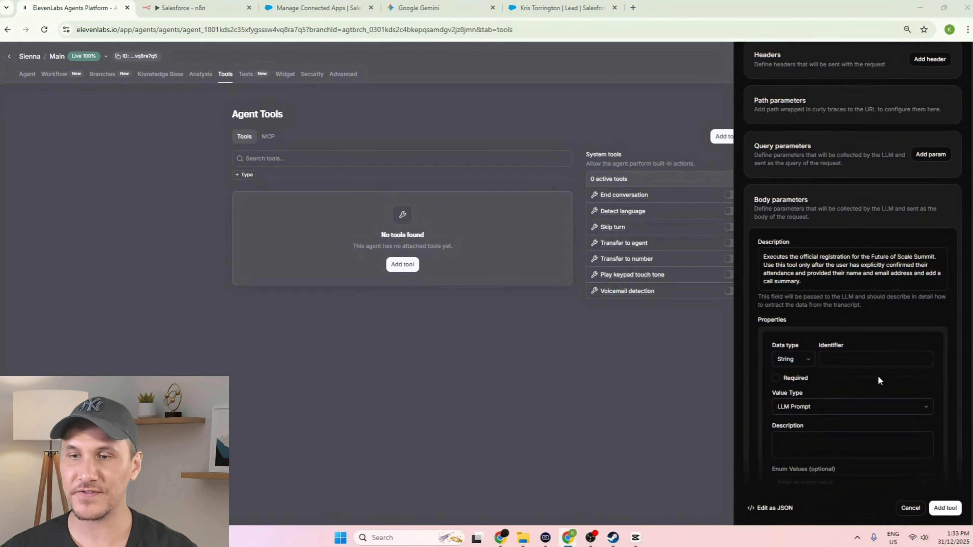
click(863, 359)
text(lead_name)
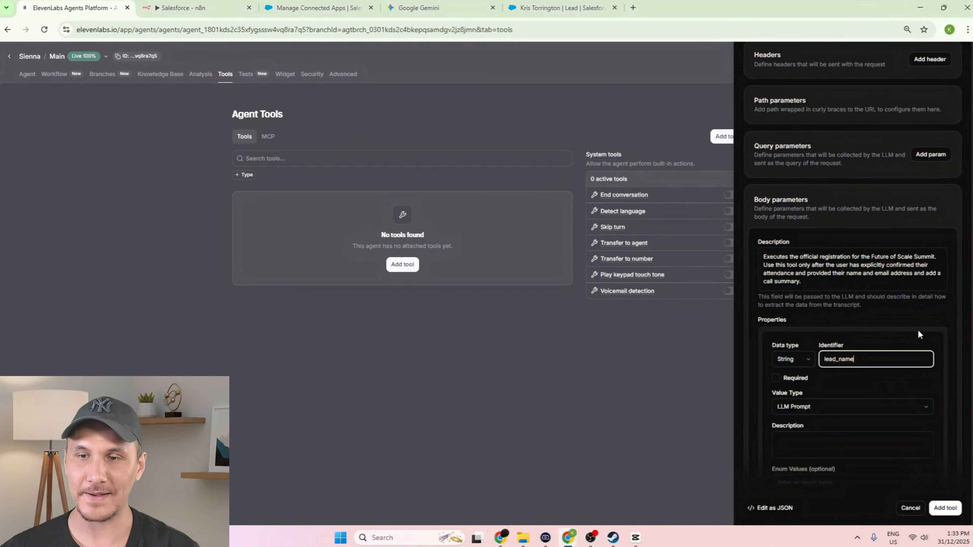
click(776, 378)
key(Tab)
key(Tab)
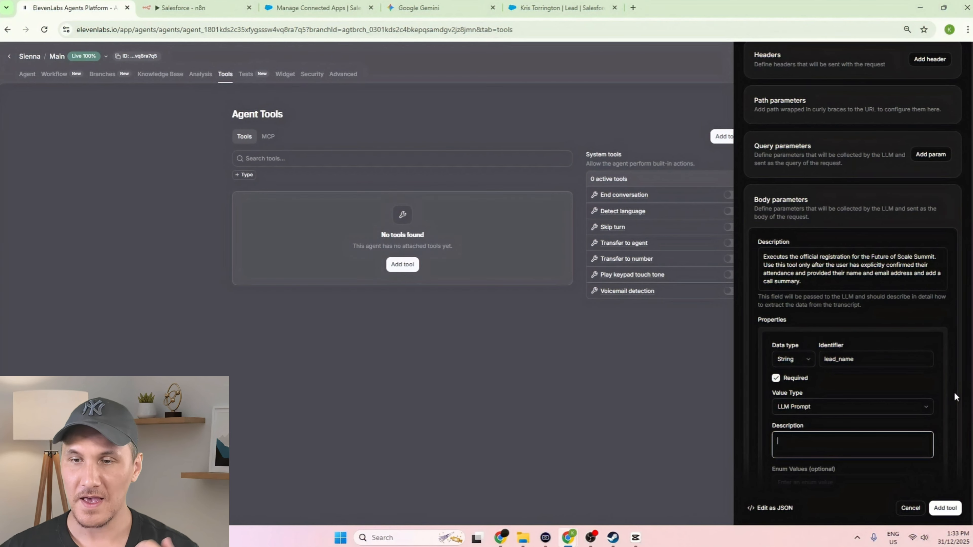
text(The full first and last name of the person attending the summit.)
scroll(957, 387, down, 1)
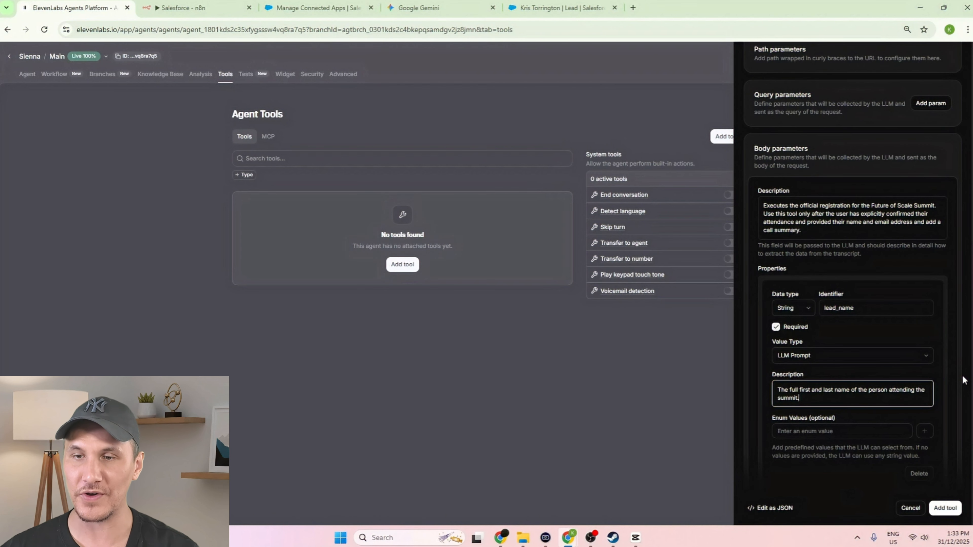
scroll(953, 366, down, 2)
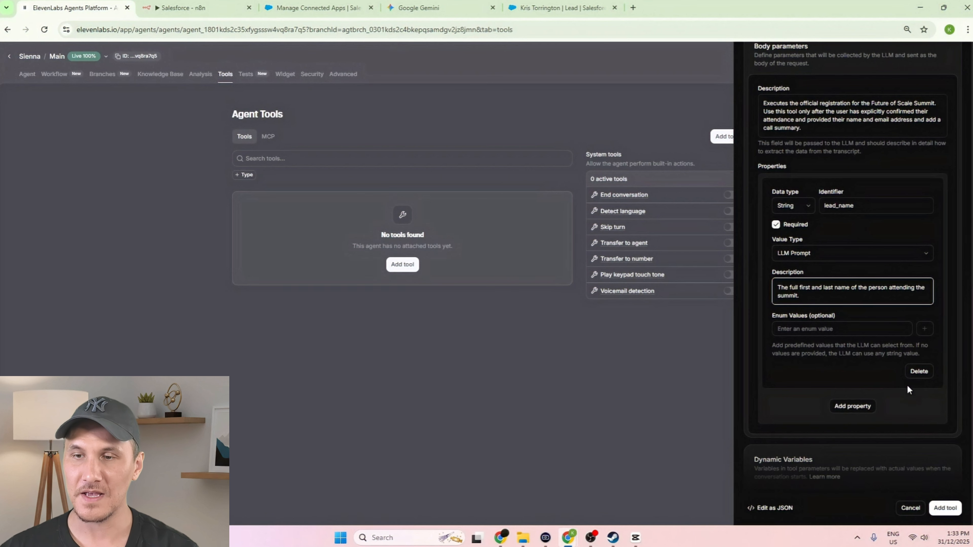
- Add a lead_email body property with its email description
click(857, 408)
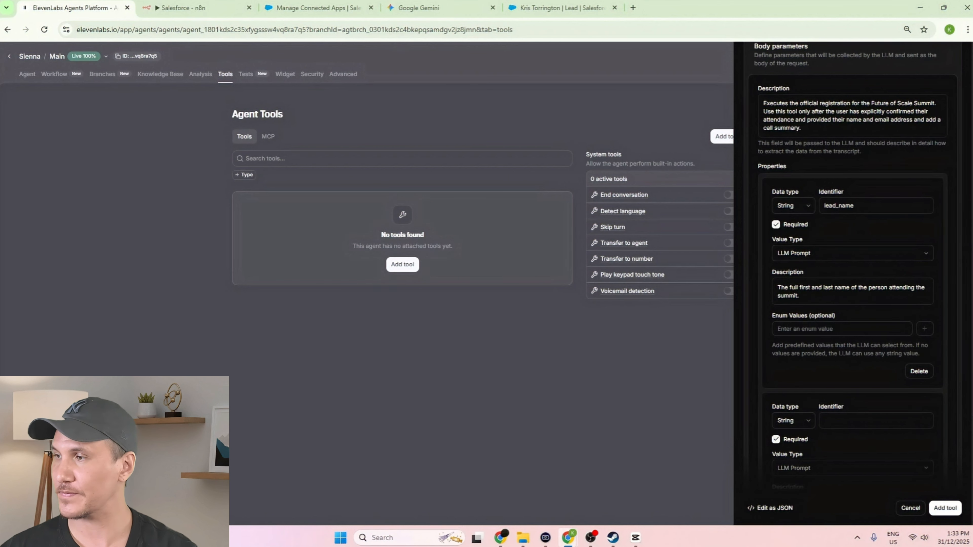
click(872, 422)
text(lead_email)
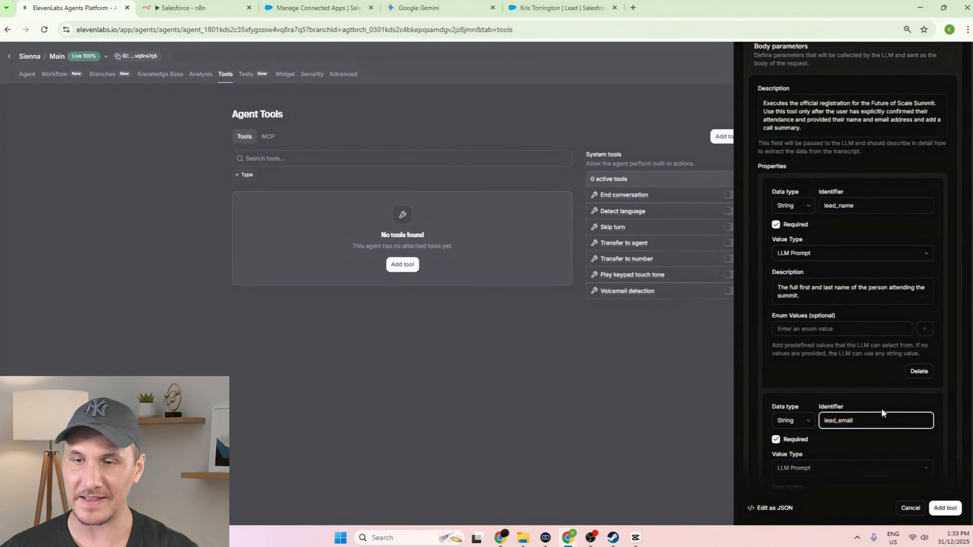
scroll(887, 404, down, 2)
click(806, 400)
text(The best email address to send the event ticket and confirmation details to. Ensure the domain is captured correctly (e.g., @gmail.com).)
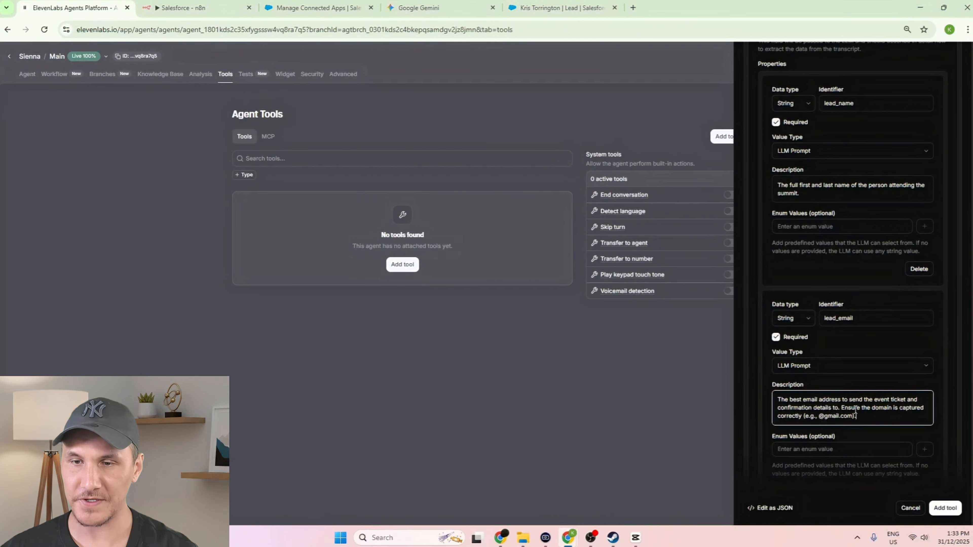
scroll(886, 369, down, 2)
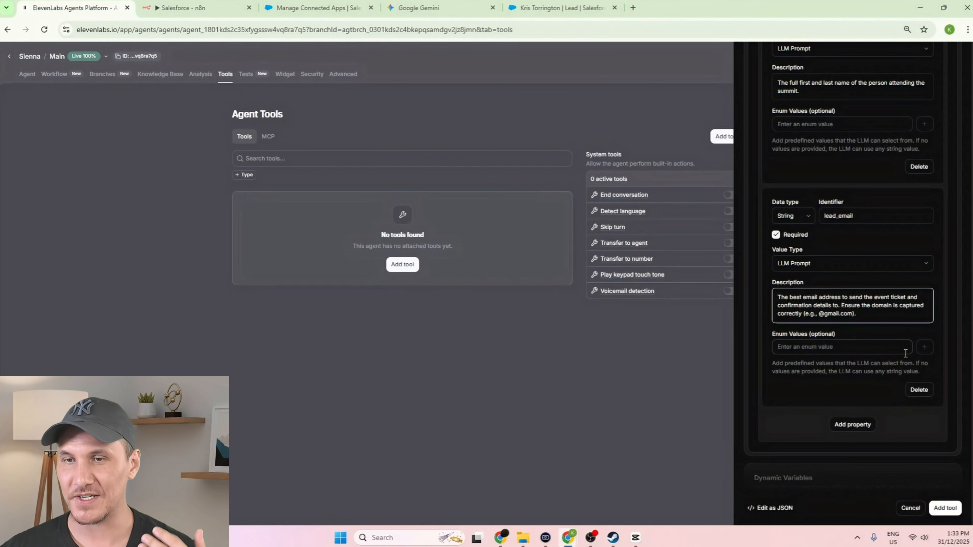
scroll(905, 353, down, 2)
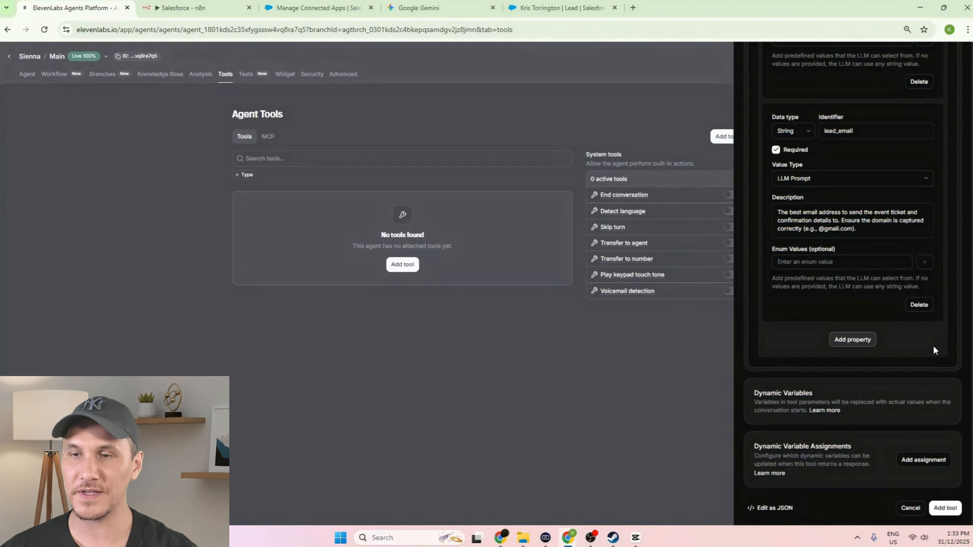
- Add a call_summary property with its description and save the register_lead_for_summit tool
click(864, 338)
click(870, 356)
text(call_summary)
scroll(904, 394, down, 1)
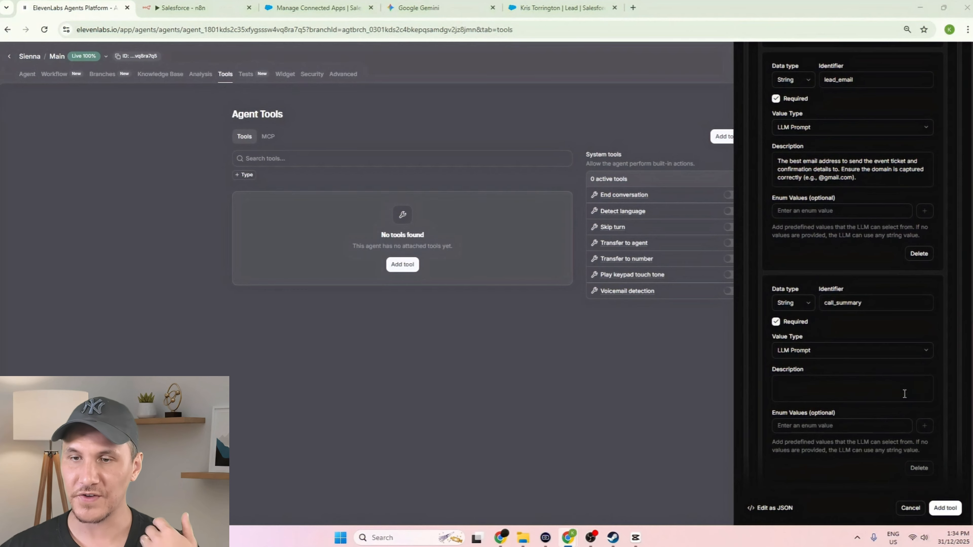
click(854, 385)
text(A concise summary of the user's specific business needs, pain points, and any questions they asked during the call.)
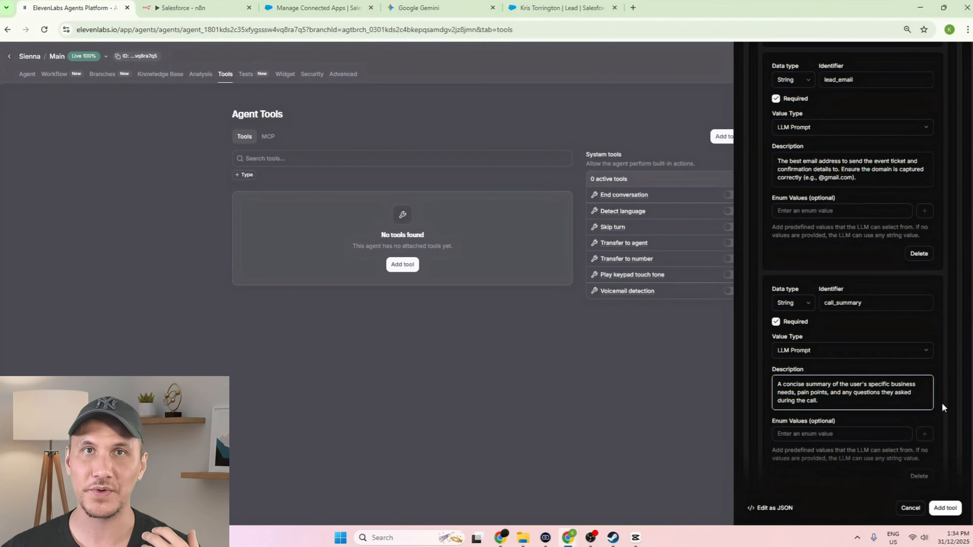
scroll(912, 363, down, 3)
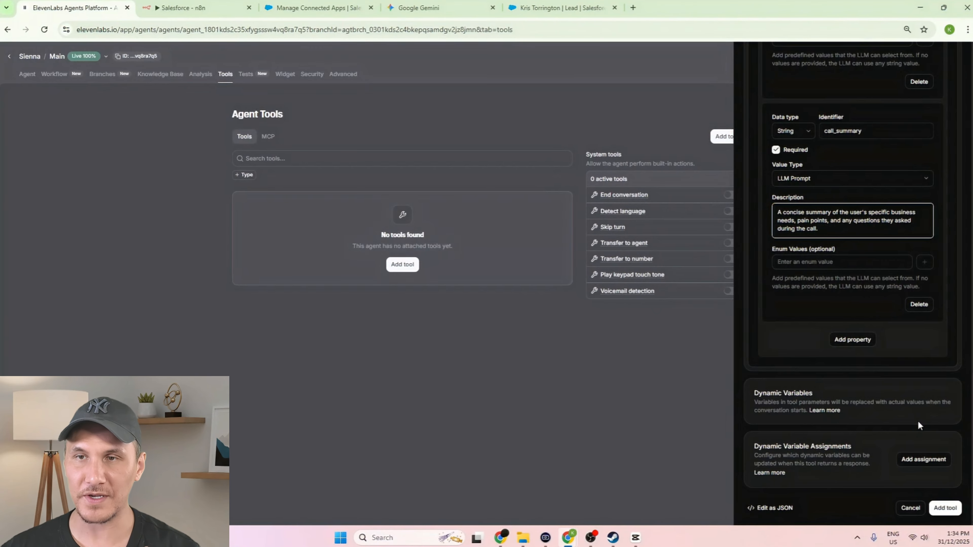
click(949, 510)
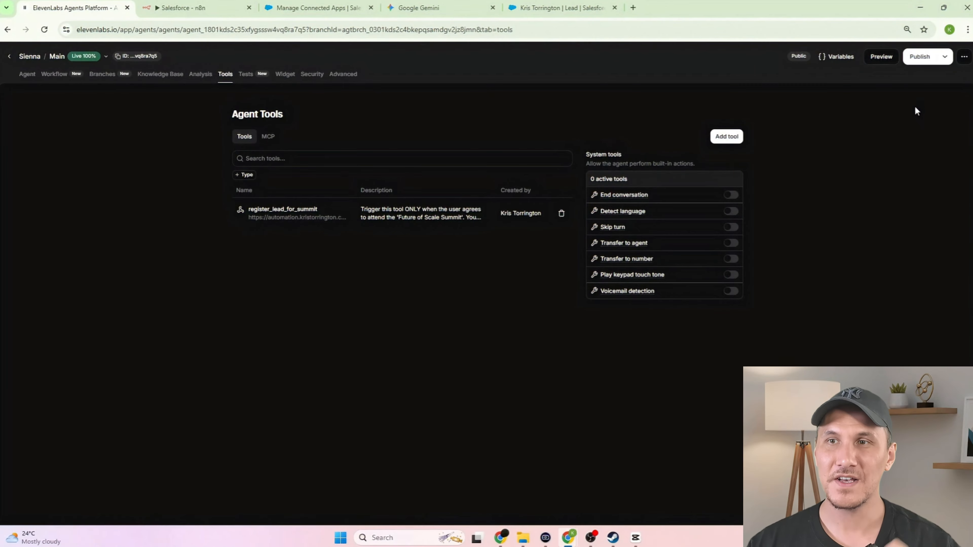
- Start a test voice call with the Sienna agent from its preview page
click(880, 61)
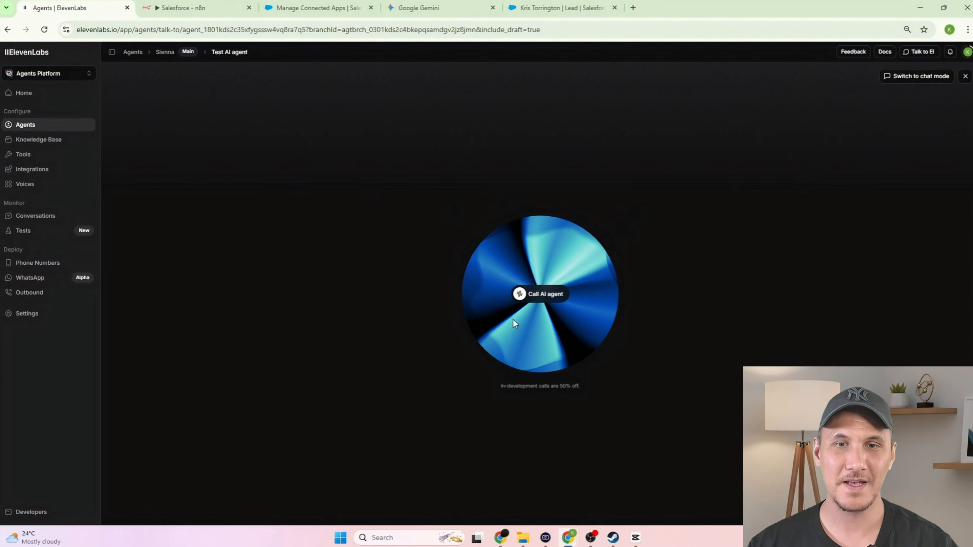
click(525, 294)
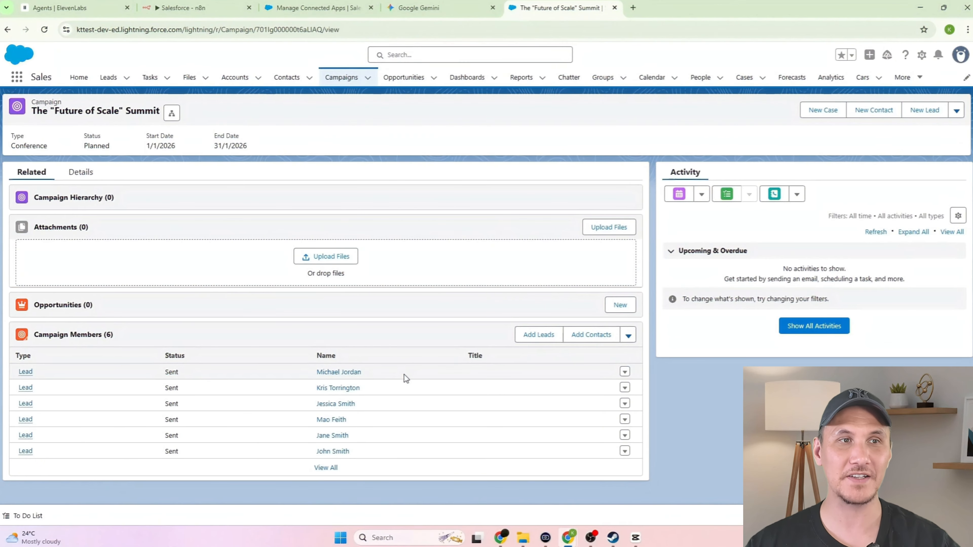
- Open the new campaign member's lead and its 'Discovery Call - Sienna AI Agent' note
click(345, 373)
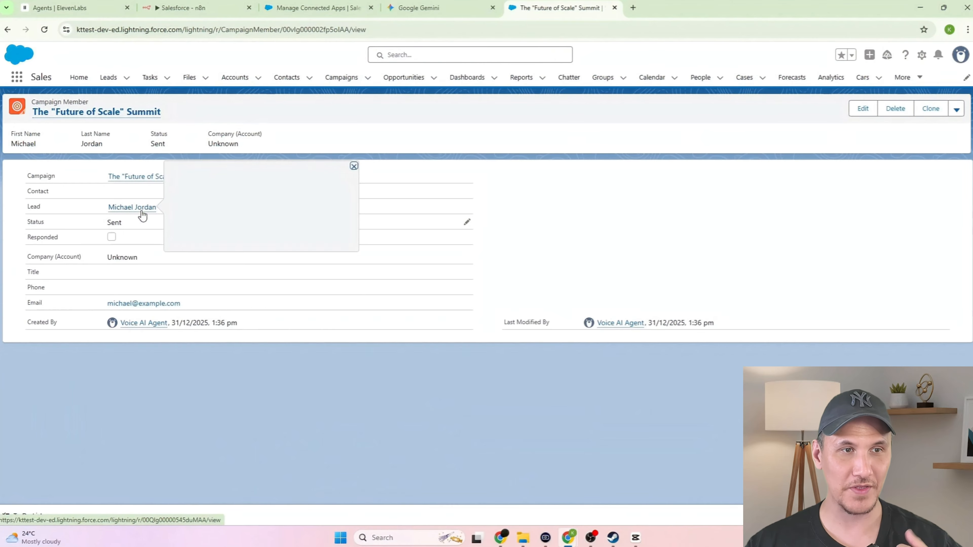
click(142, 209)
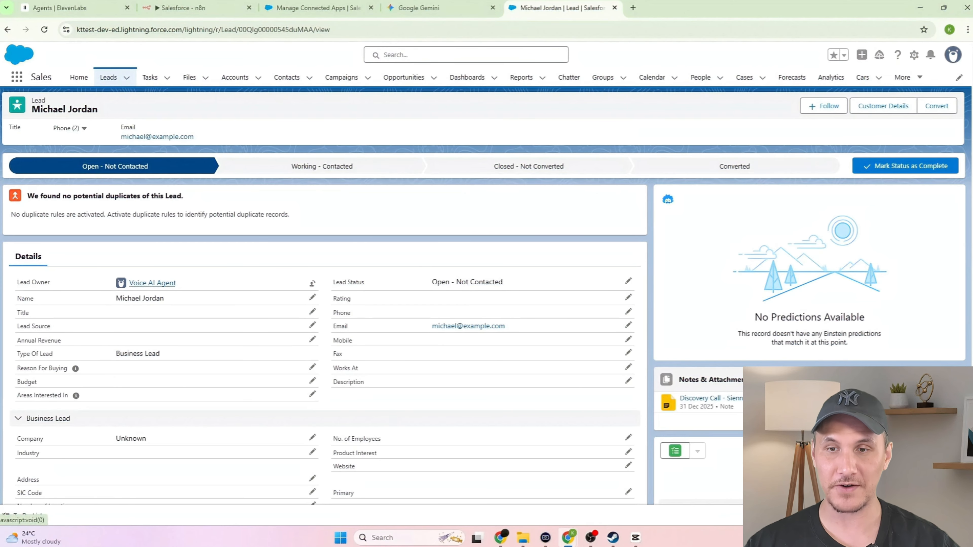
click(716, 398)
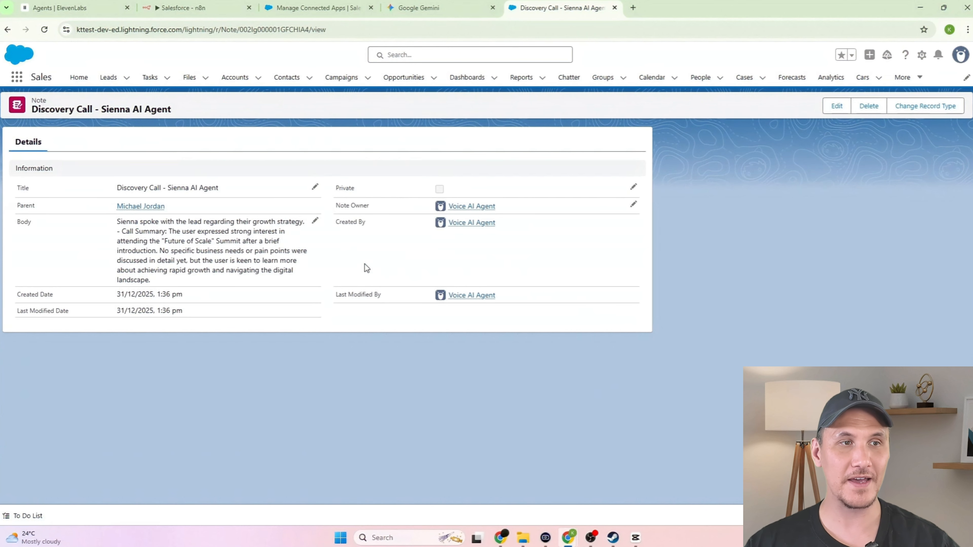